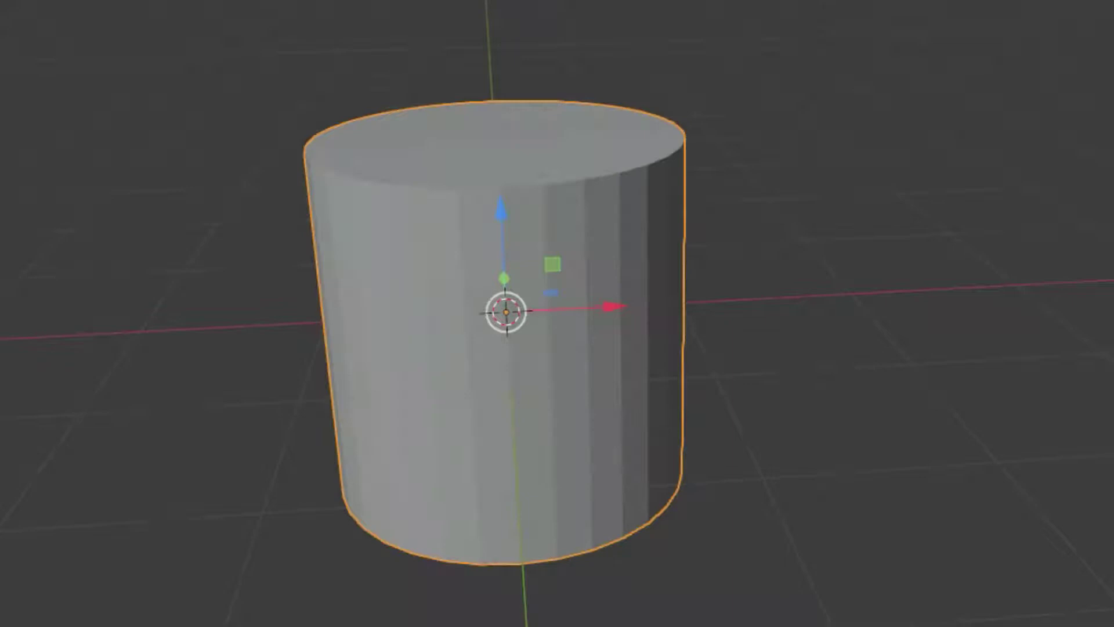
middle_drag(667, 299, 697, 316)
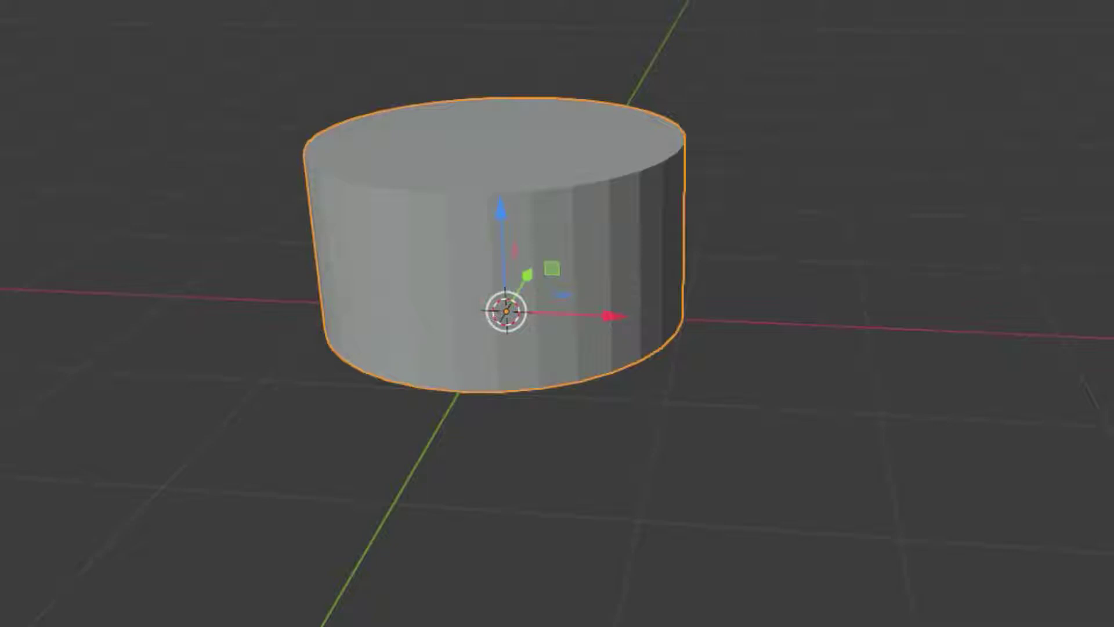
key(ctrl+z)
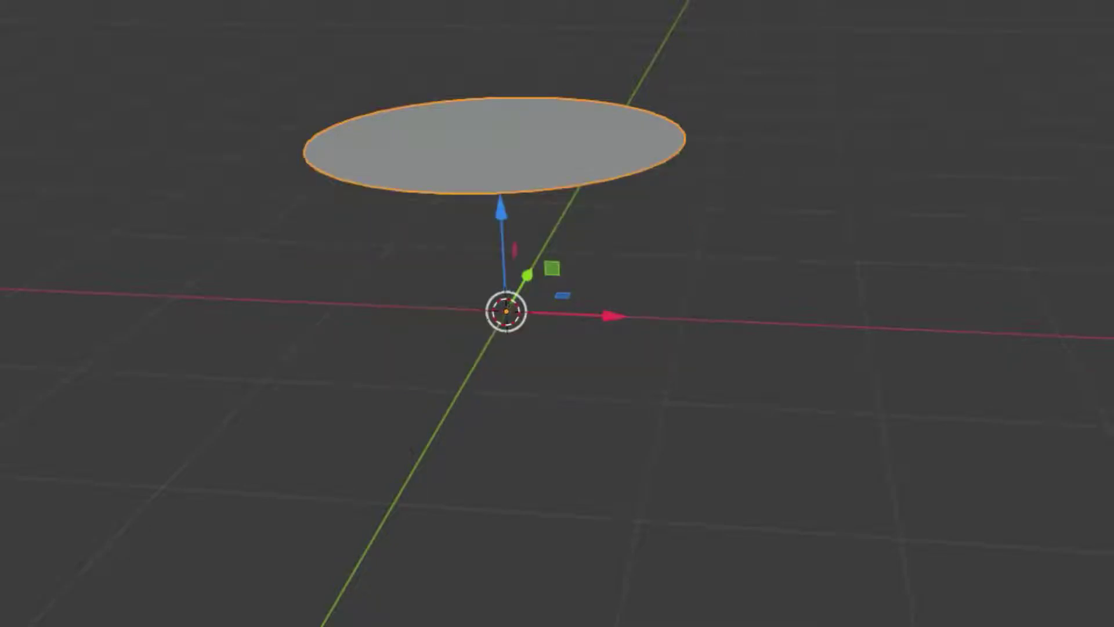
key(ctrl+shift+z)
key(ctrl+z)
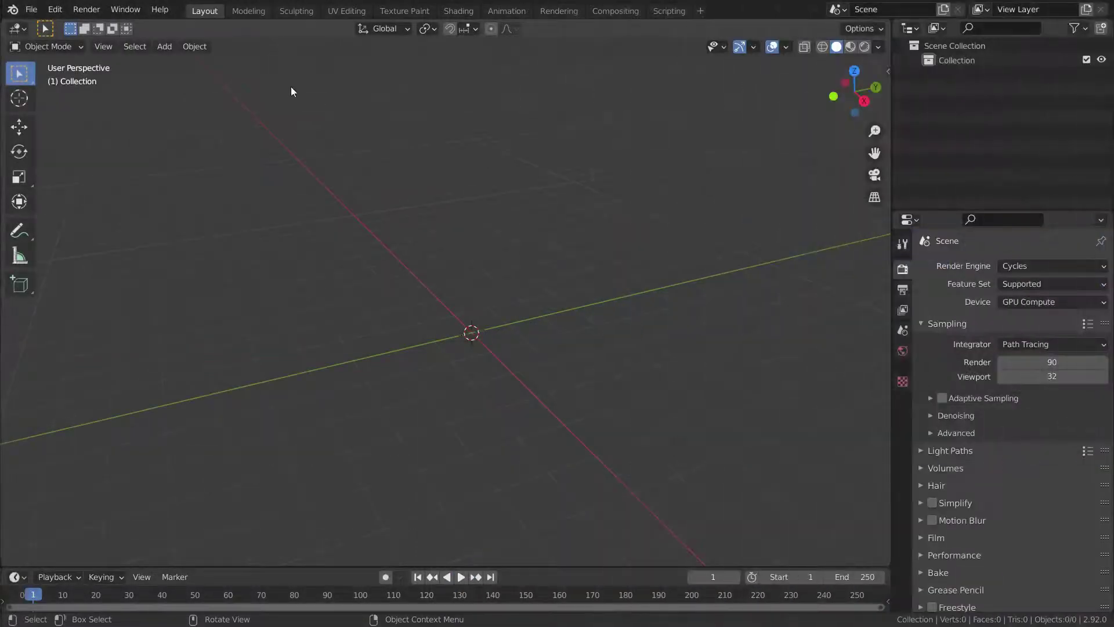
- Add a cylinder mesh at the scene's origin
key(shift+a)
mouse_move(284, 104)
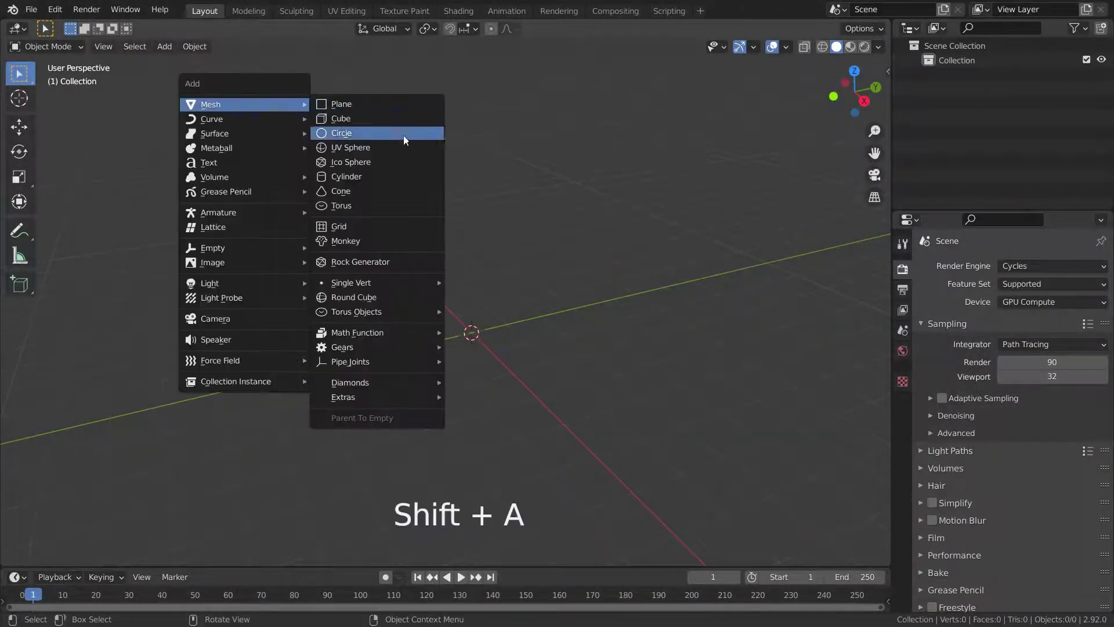
click(400, 177)
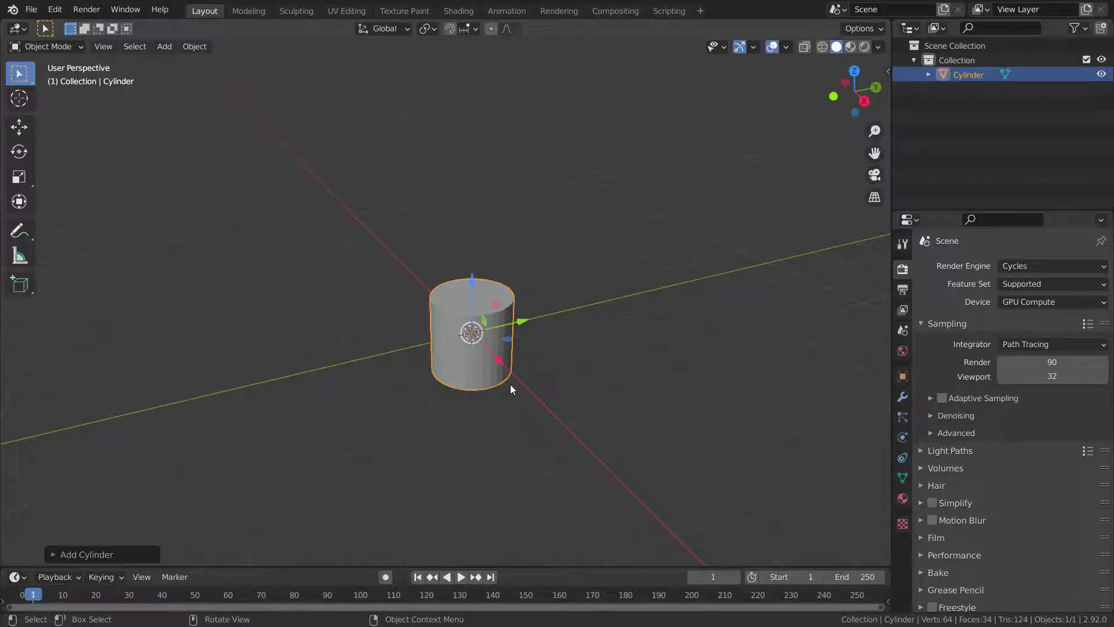
scroll(510, 384, up, 2)
middle_drag(510, 384, 509, 368)
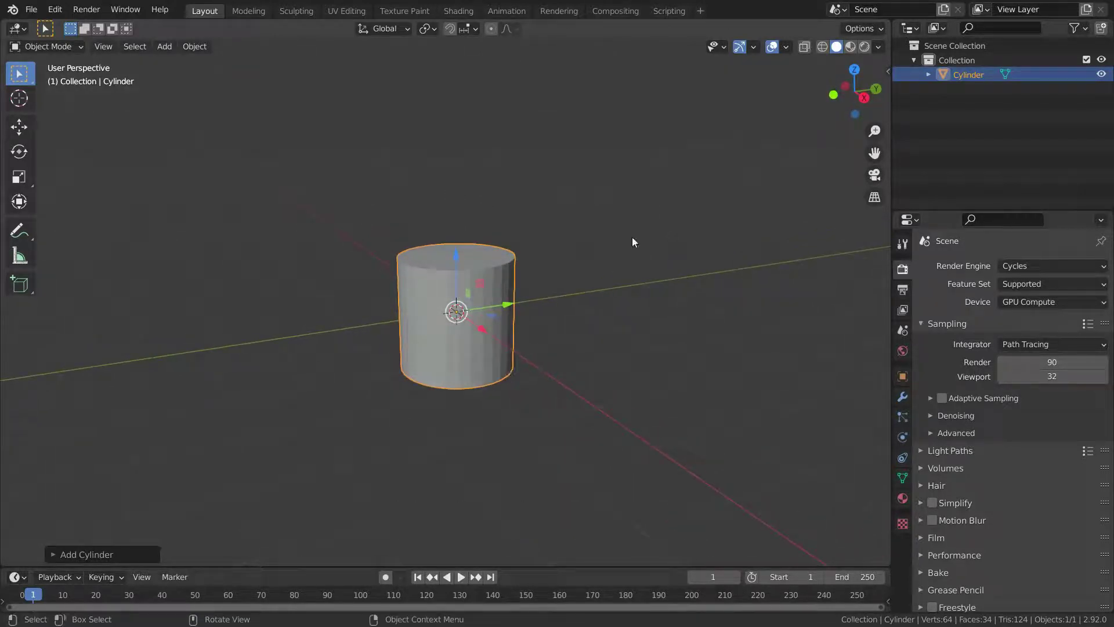
- Enter Edit Mode on the cylinder and add one centred horizontal loop cut around its side
key(Tab)
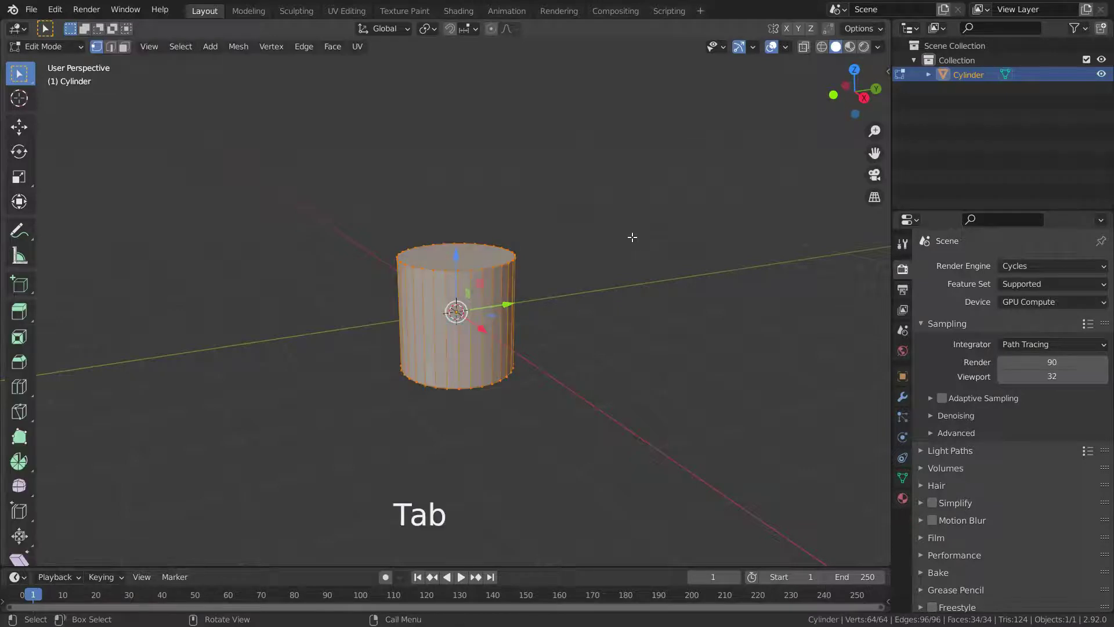
scroll(566, 303, up, 2)
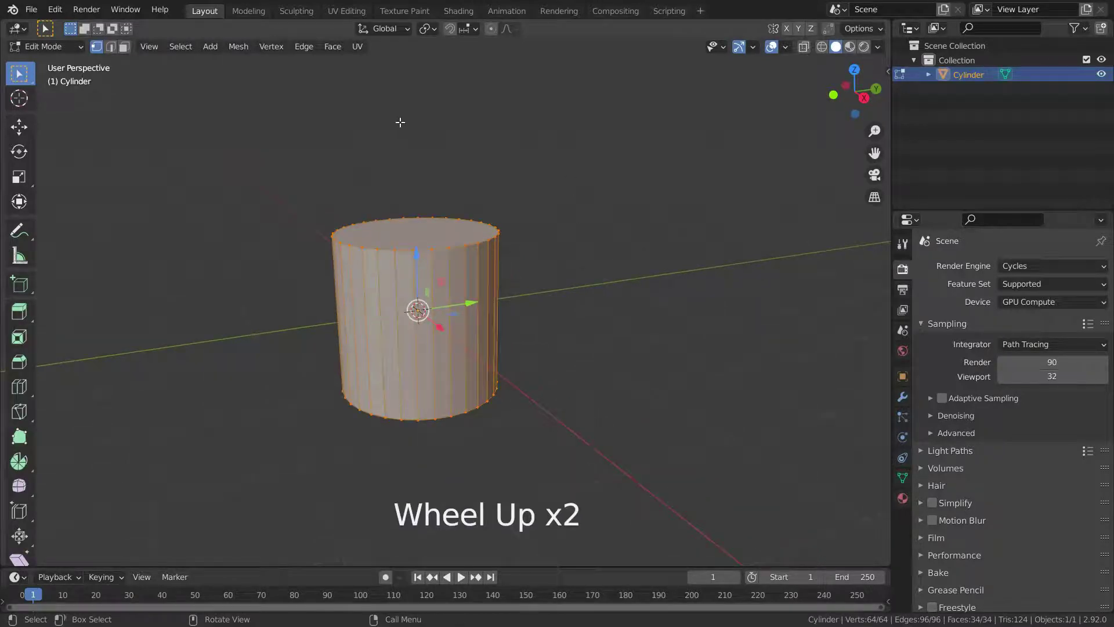
key(ctrl+r)
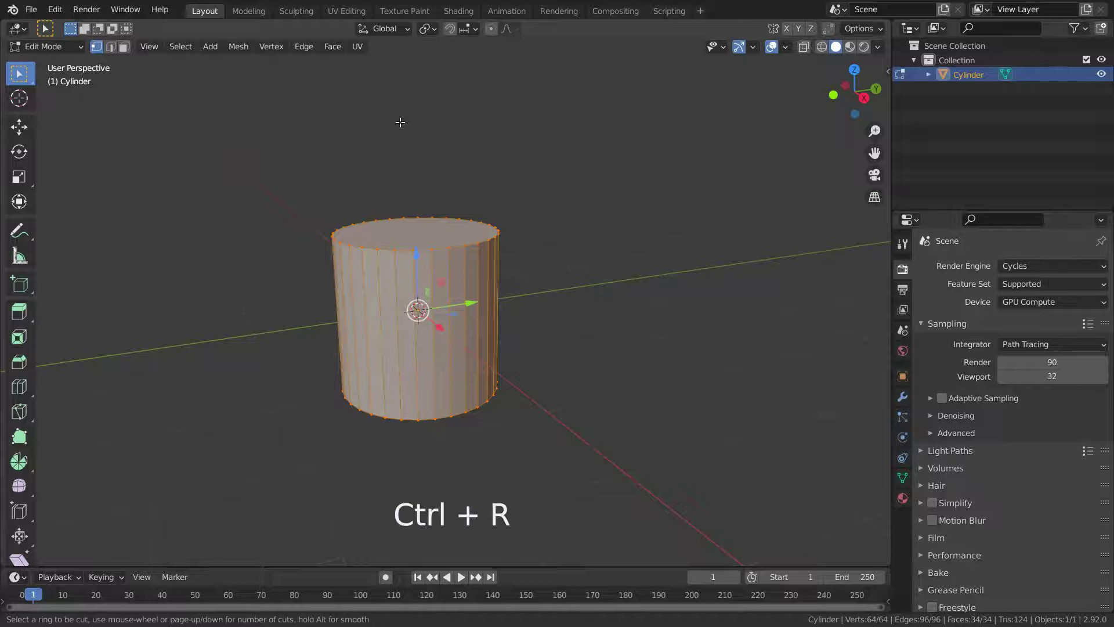
click(423, 324)
click(423, 324)
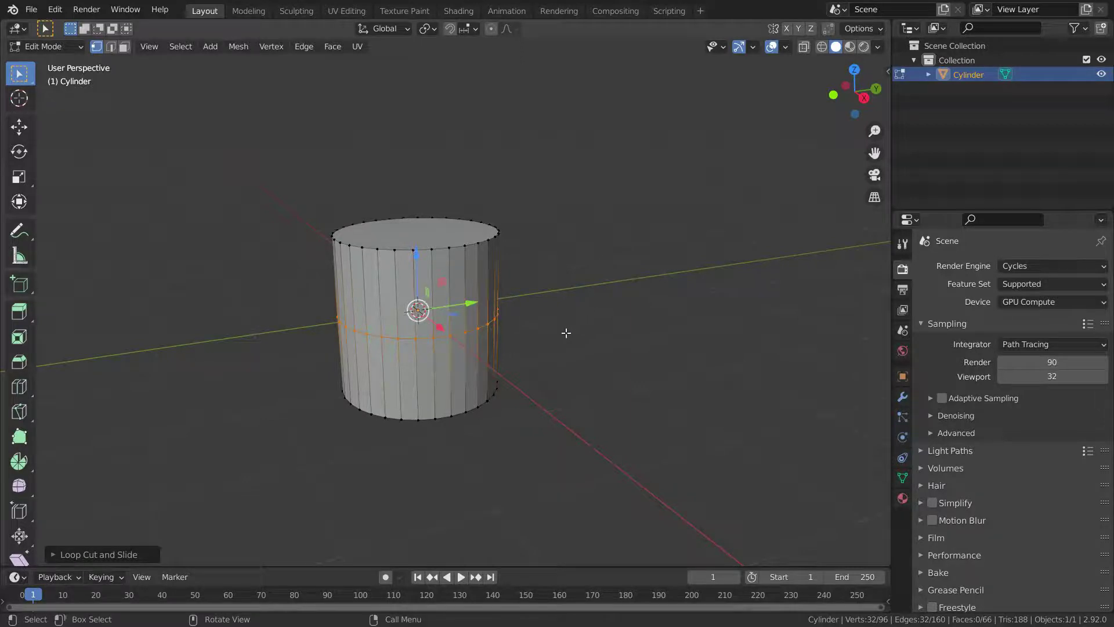
- Create a vertex group named "cylinder" and assign the cylinder's top ring of vertices to it
mouse_move(566, 318)
middle_down()
mouse_move(562, 306)
mouse_move(561, 331)
mouse_move(560, 318)
mouse_move(587, 311)
middle_up()
drag(292, 188, 552, 272)
middle_drag(630, 347, 604, 343)
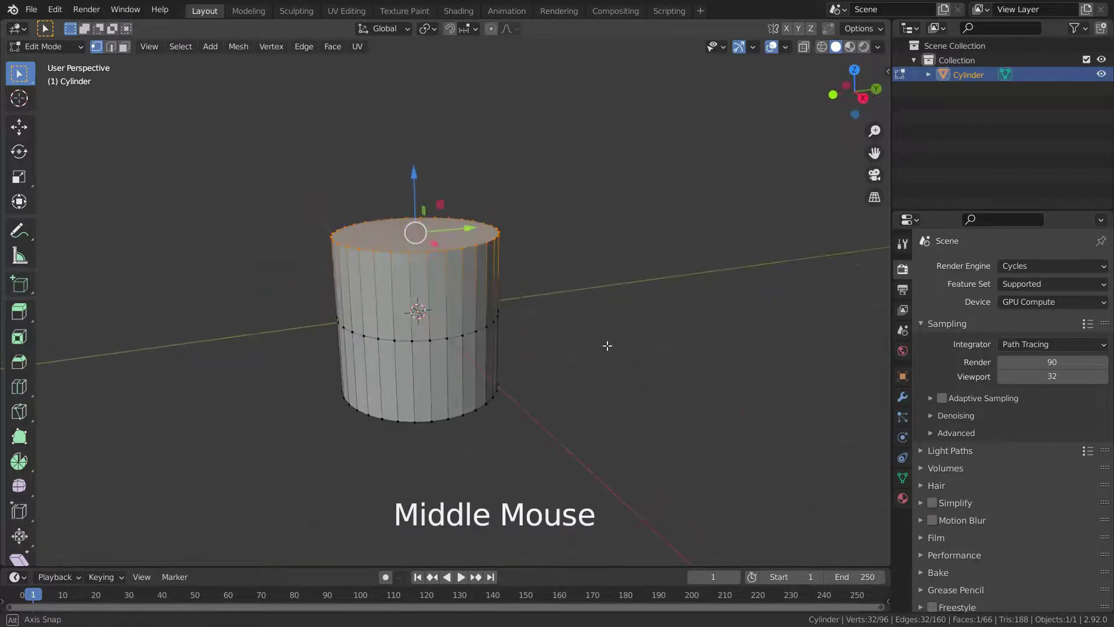
click(902, 476)
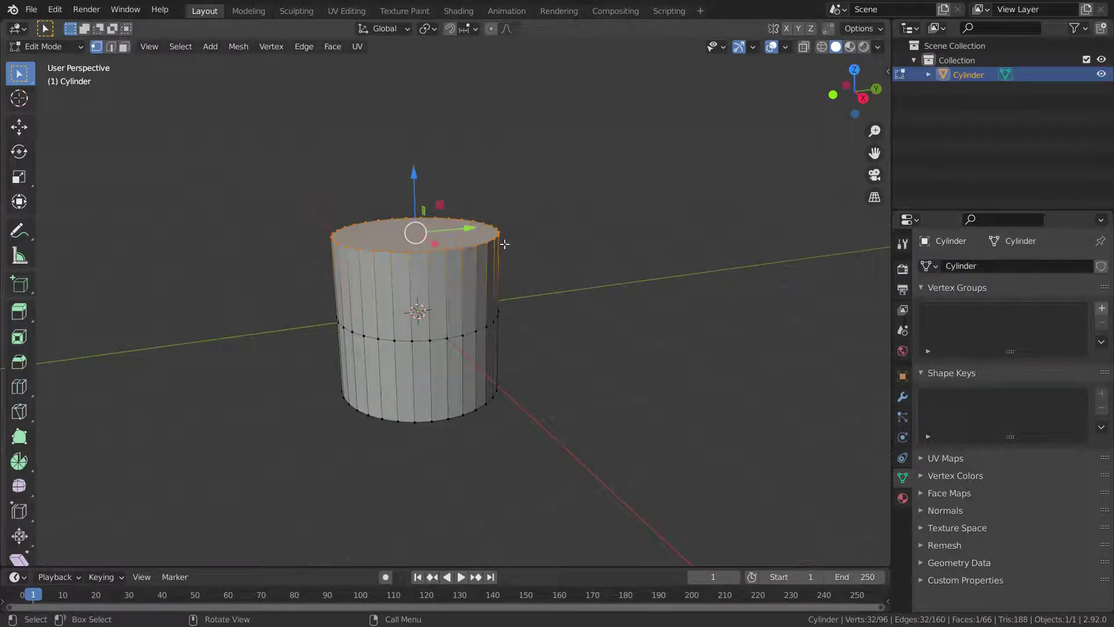
click(1102, 308)
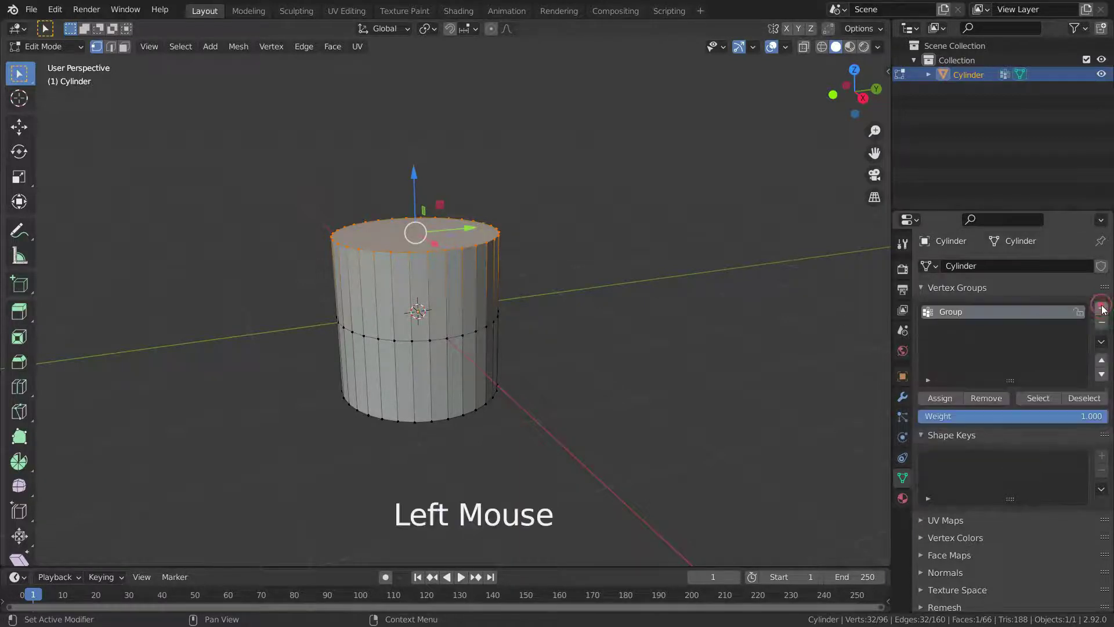
triple_click(955, 312)
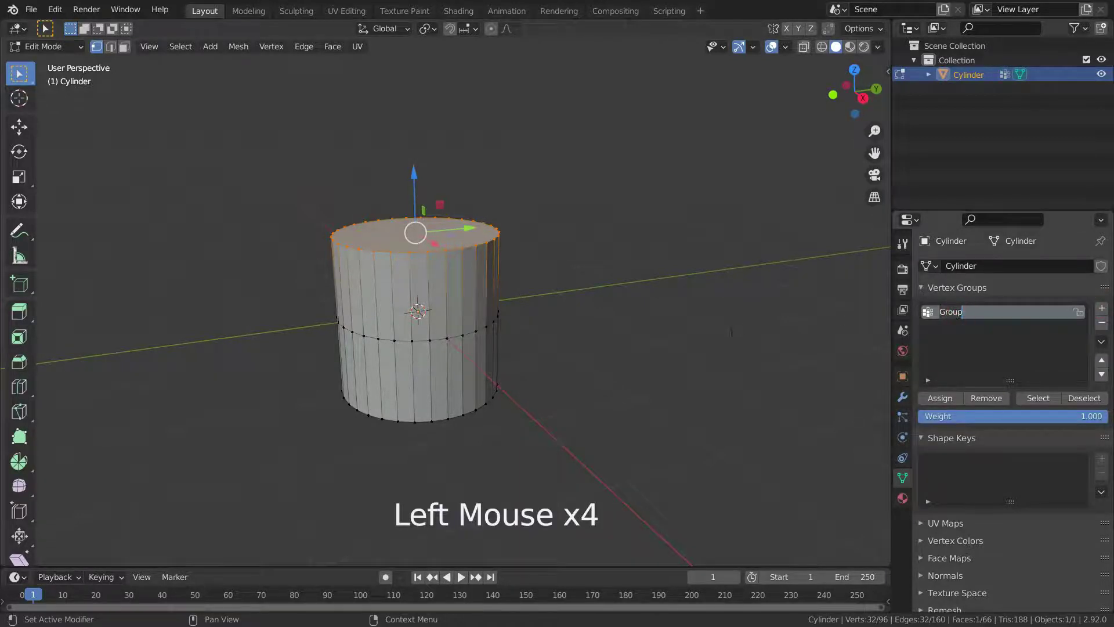
text(cylinder)
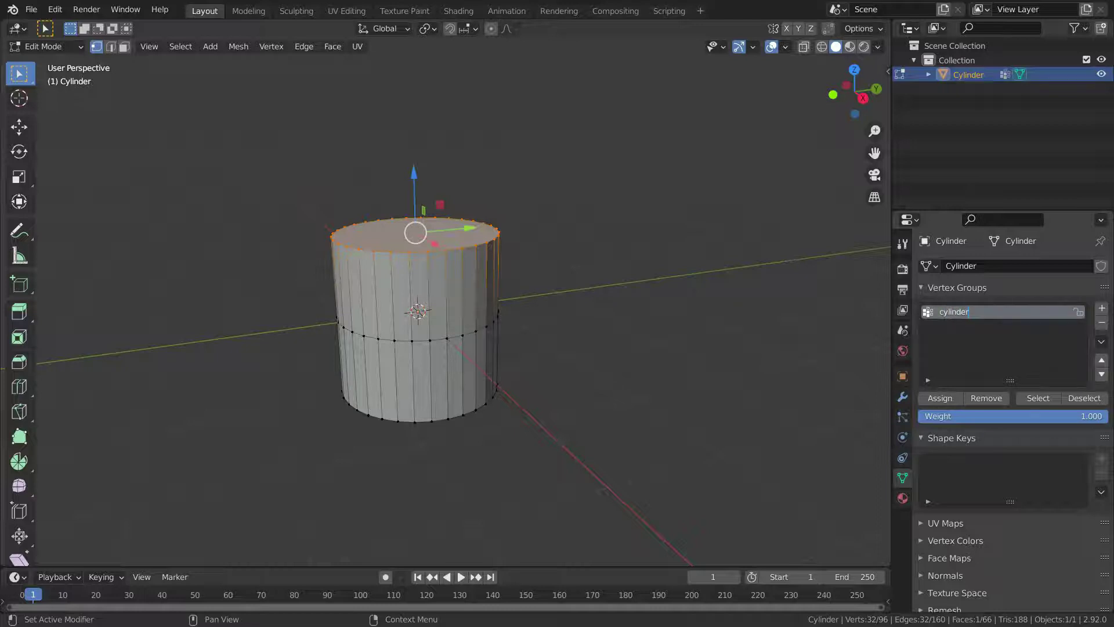
click(943, 398)
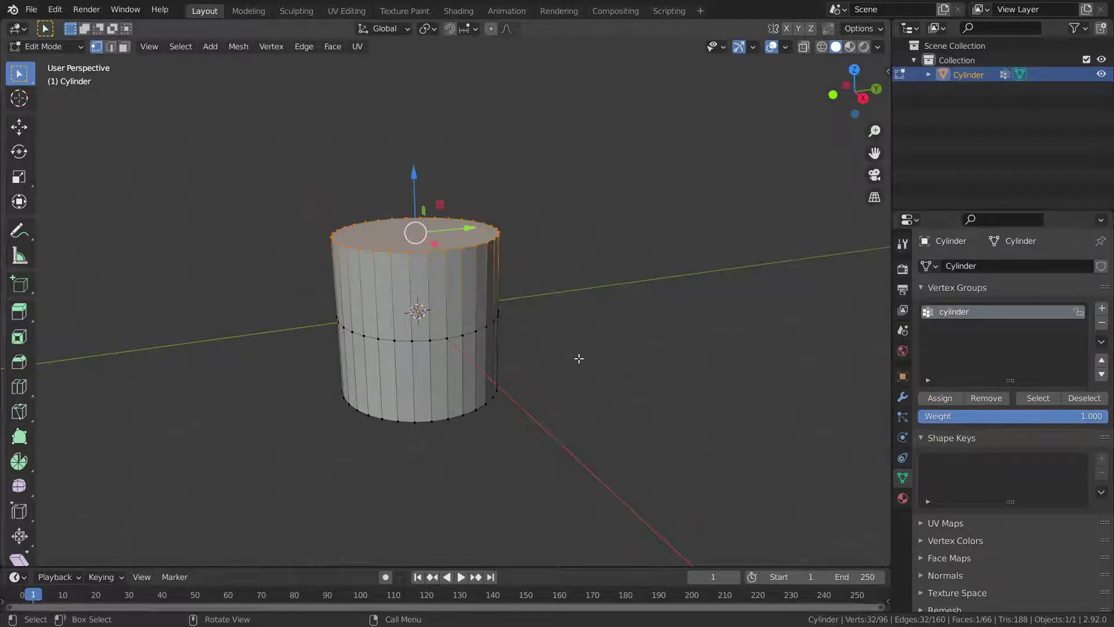
- With X-ray on, select the whole middle ring of vertices and assign it to the "cylinder" vertex group with weight 0.5
scroll(569, 356, up, 2)
middle_drag(569, 355, 543, 347)
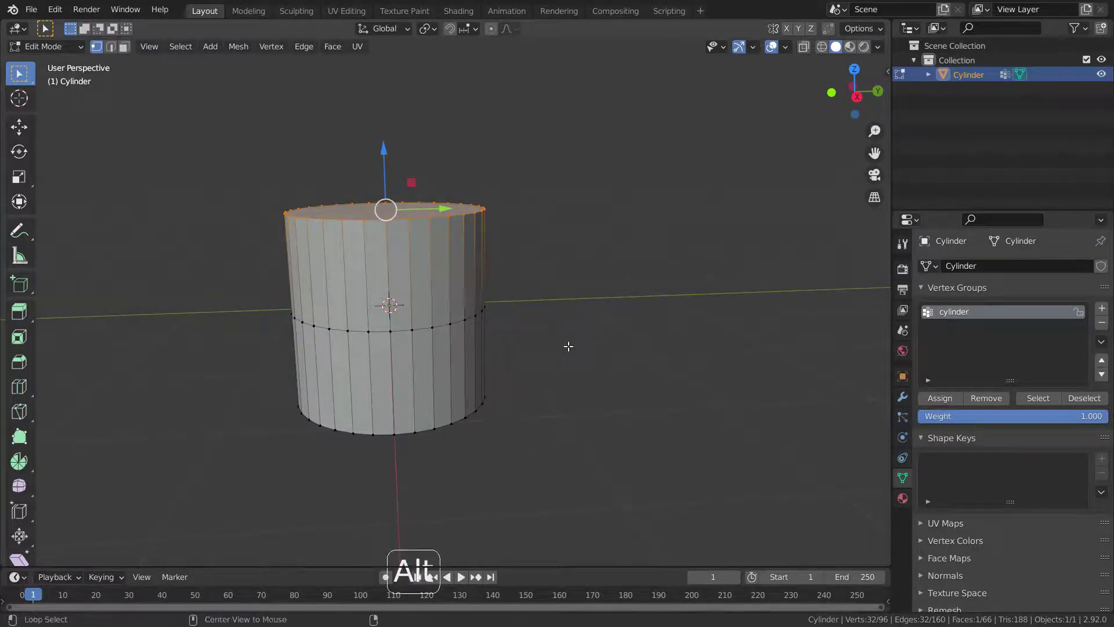
key(alt+z)
middle_drag(569, 350, 600, 341)
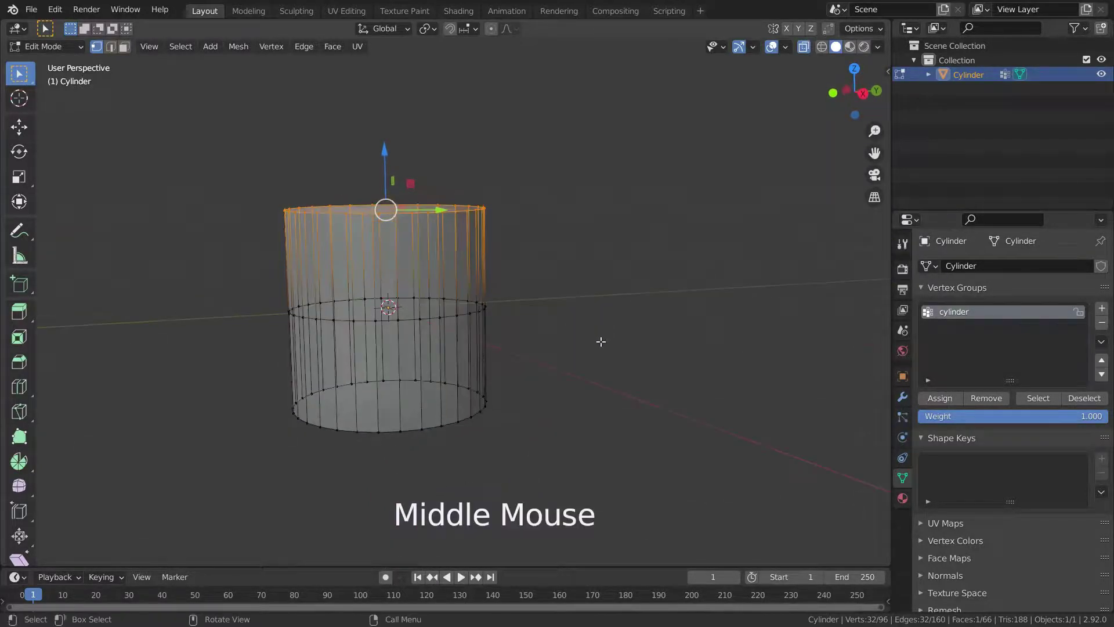
drag(254, 270, 524, 355)
middle_drag(266, 358, 362, 377)
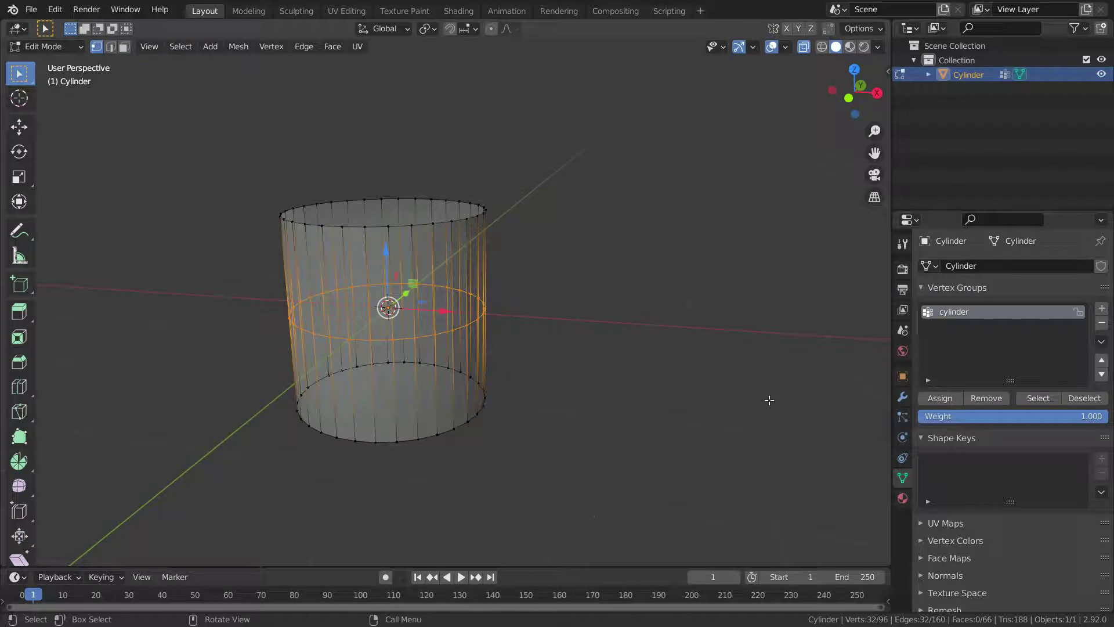
click(1063, 415)
text(0.5)
key(Return)
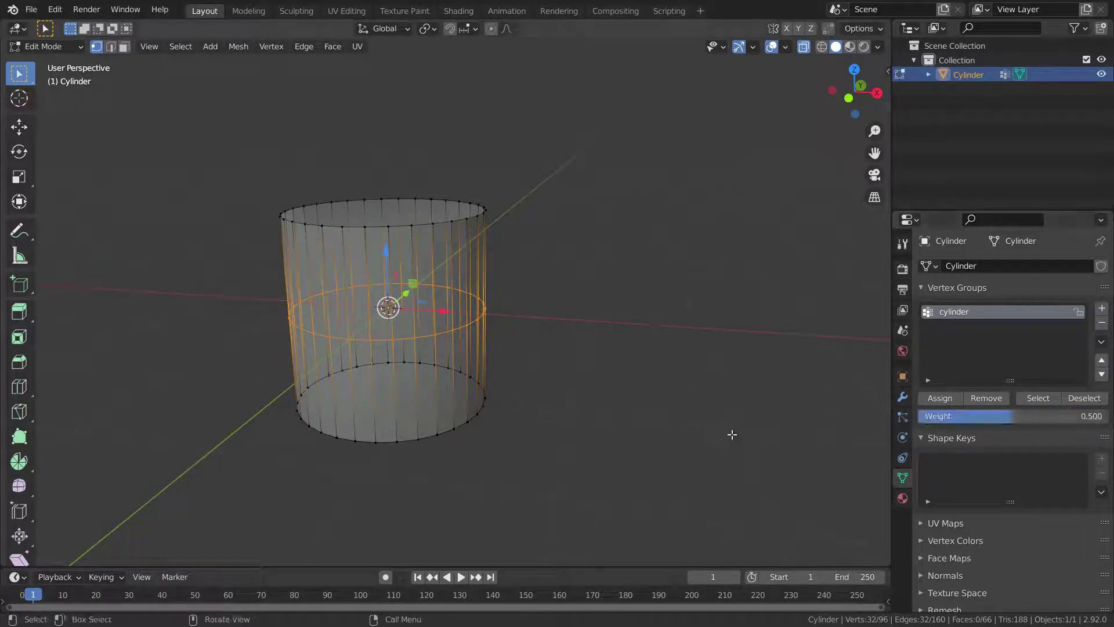
click(948, 398)
- Return the cylinder to Object Mode and turn off the X-ray display
mouse_move(611, 279)
middle_down()
mouse_move(579, 346)
mouse_move(601, 289)
middle_up()
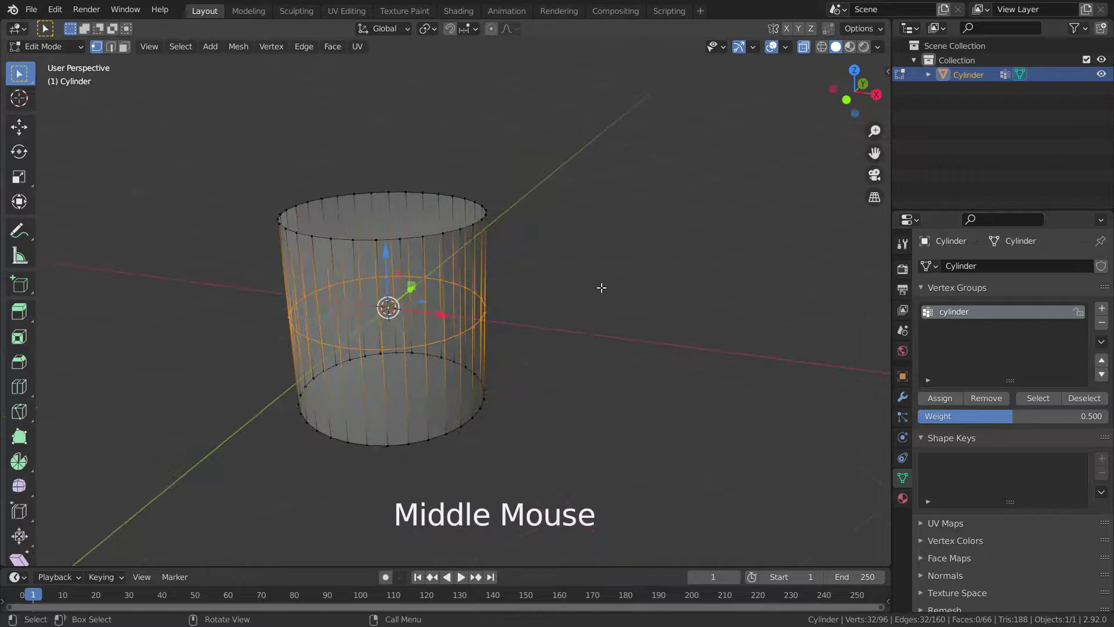
scroll(602, 288, down, 1)
scroll(604, 291, up, 1)
key(Tab)
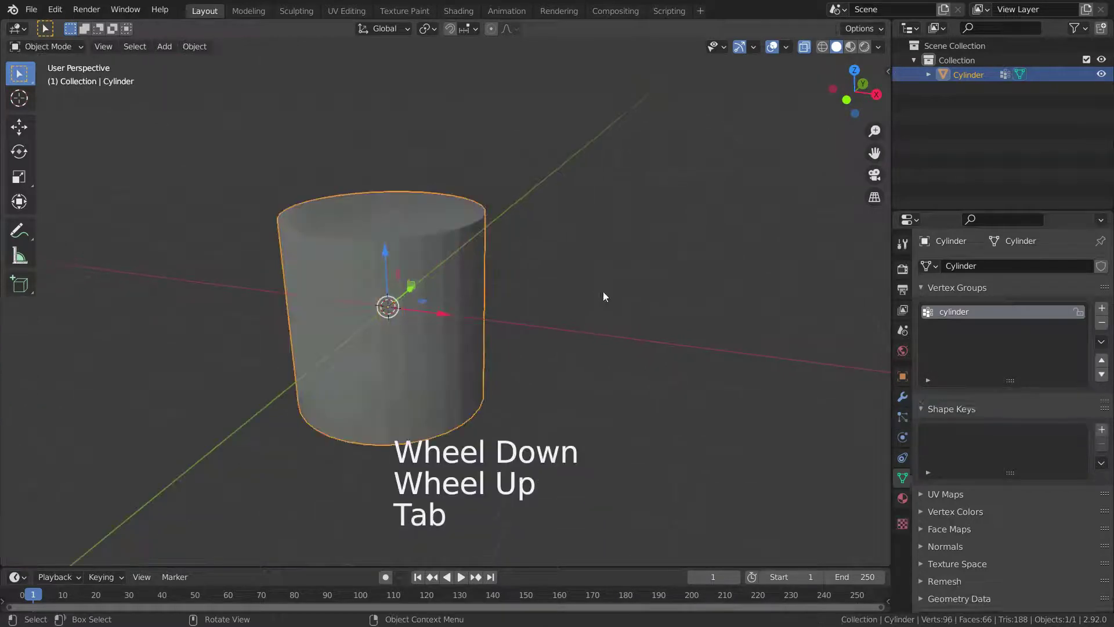
key(alt+z)
mouse_move(591, 312)
middle_down()
mouse_move(597, 298)
mouse_move(607, 312)
middle_up()
- Add a Mask modifier to the cylinder and set its vertex group to "cylinder"
click(902, 399)
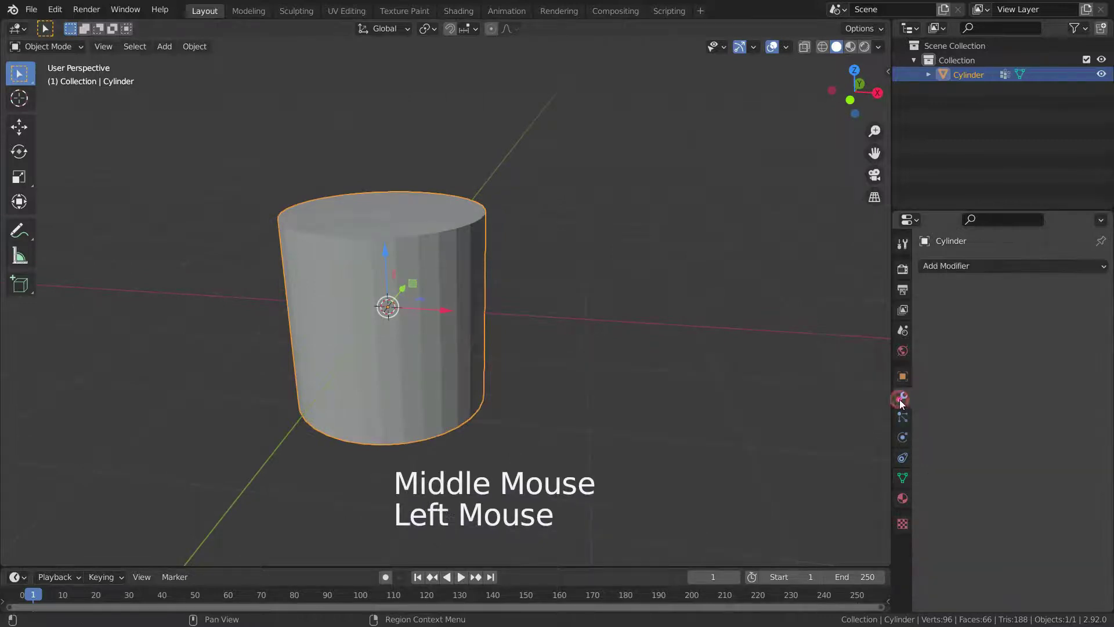
click(964, 266)
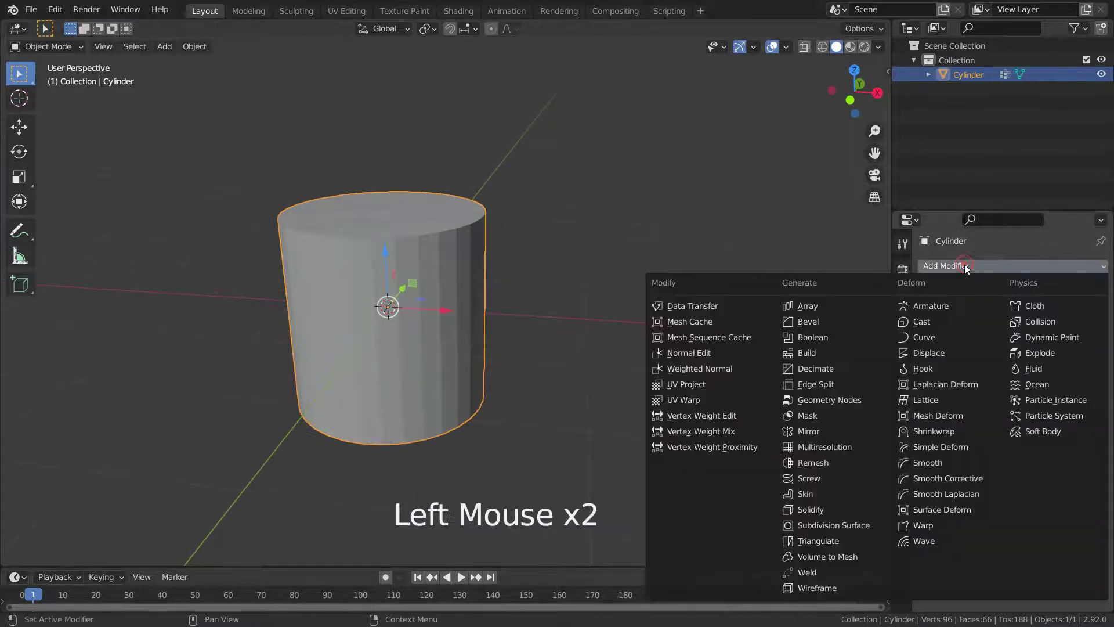
click(827, 419)
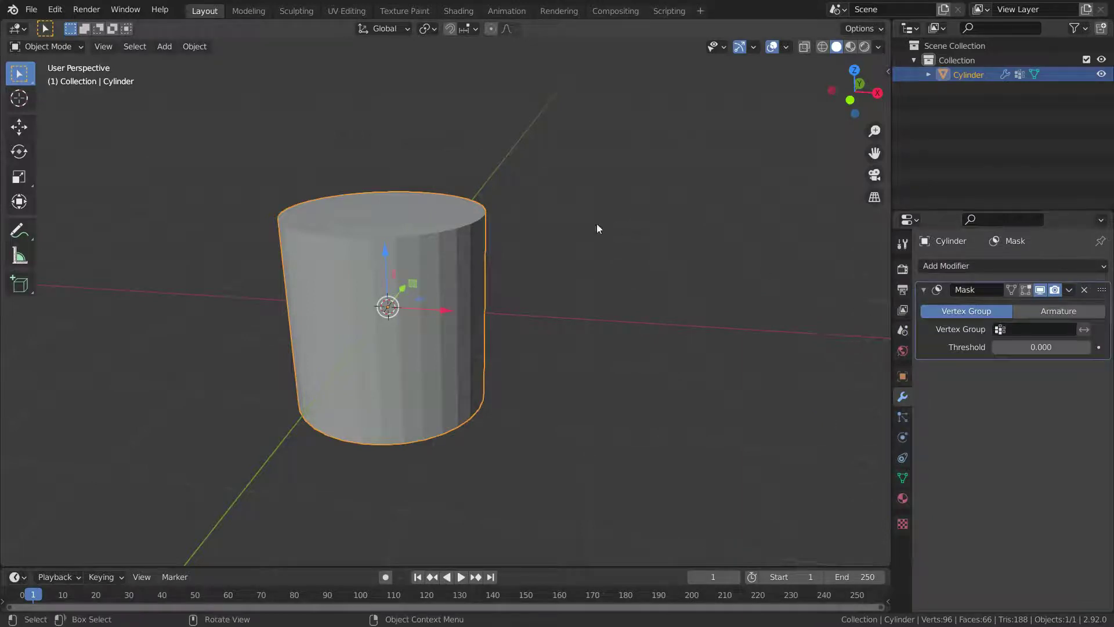
middle_drag(564, 315, 597, 315)
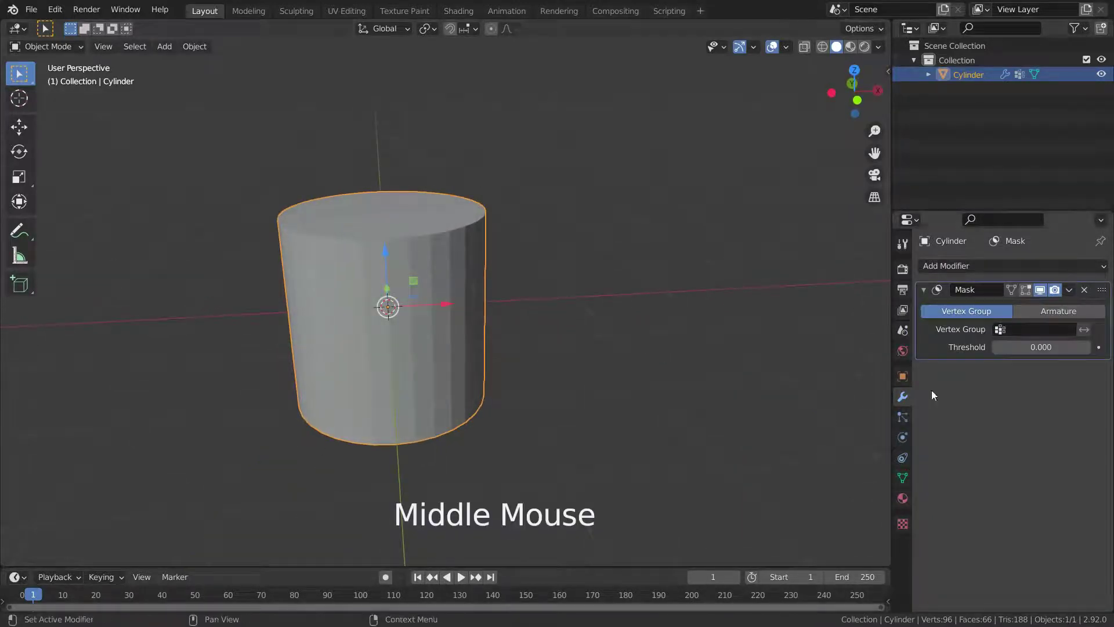
click(1001, 330)
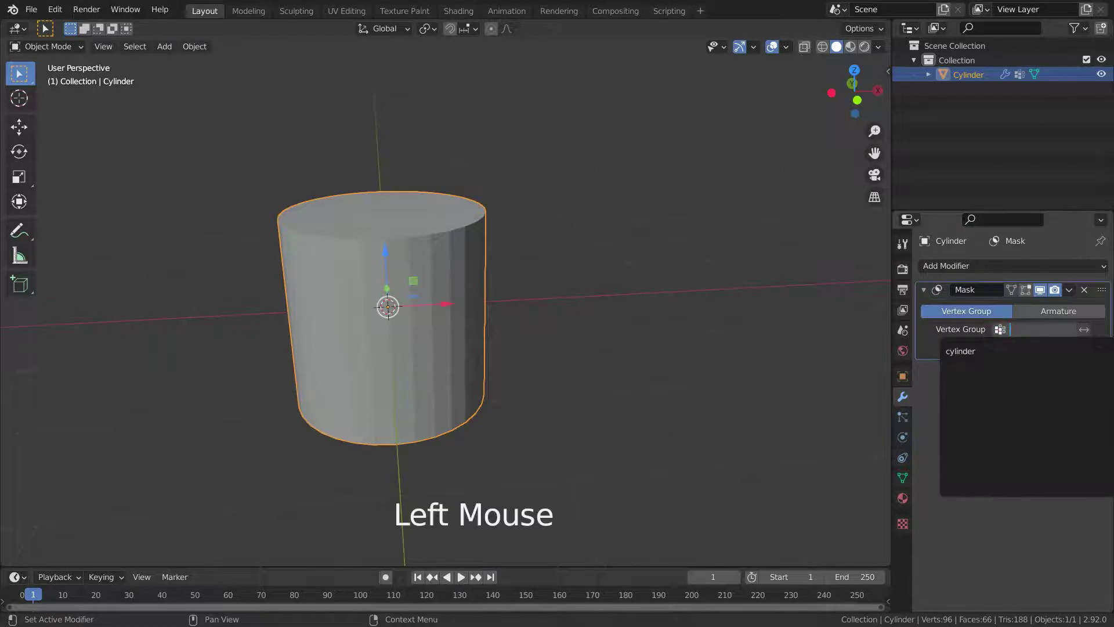
click(974, 351)
middle_drag(516, 301, 493, 308)
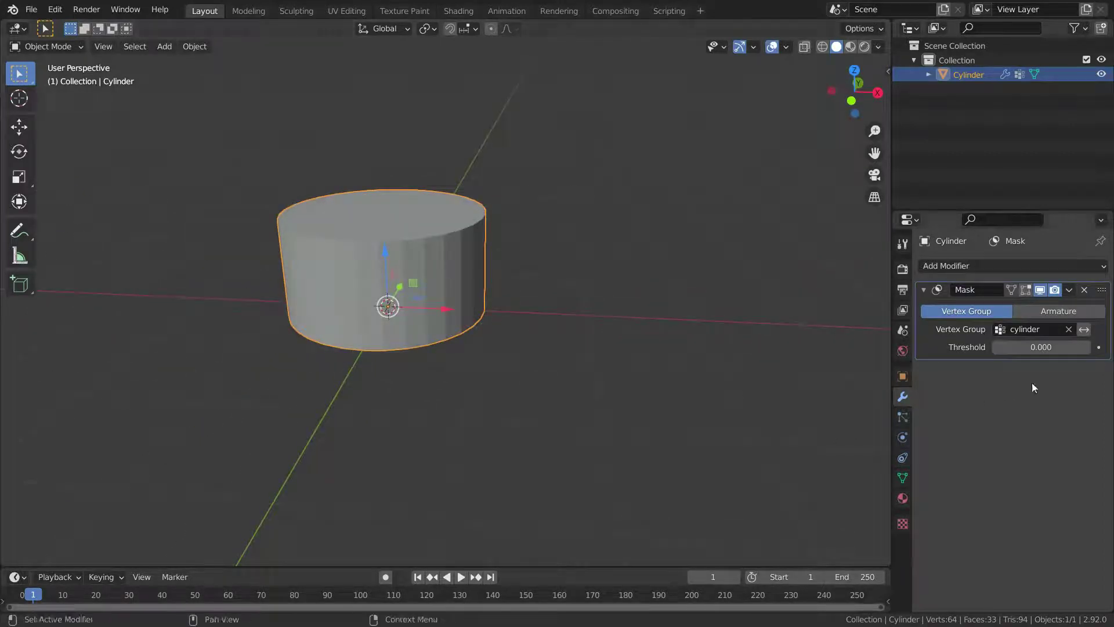
- Raise the Mask modifier's threshold and set it to exactly 0.5
click(997, 347)
drag(998, 347, 1049, 347)
scroll(525, 288, up, 1)
middle_drag(525, 287, 575, 287)
click(1041, 347)
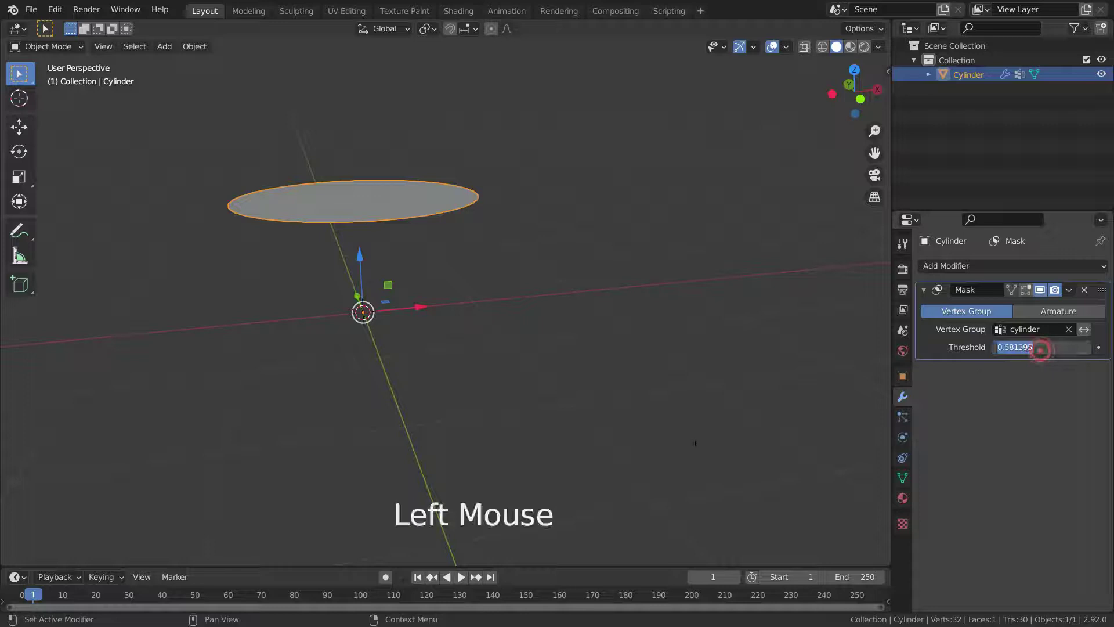
text(0.5)
key(Return)
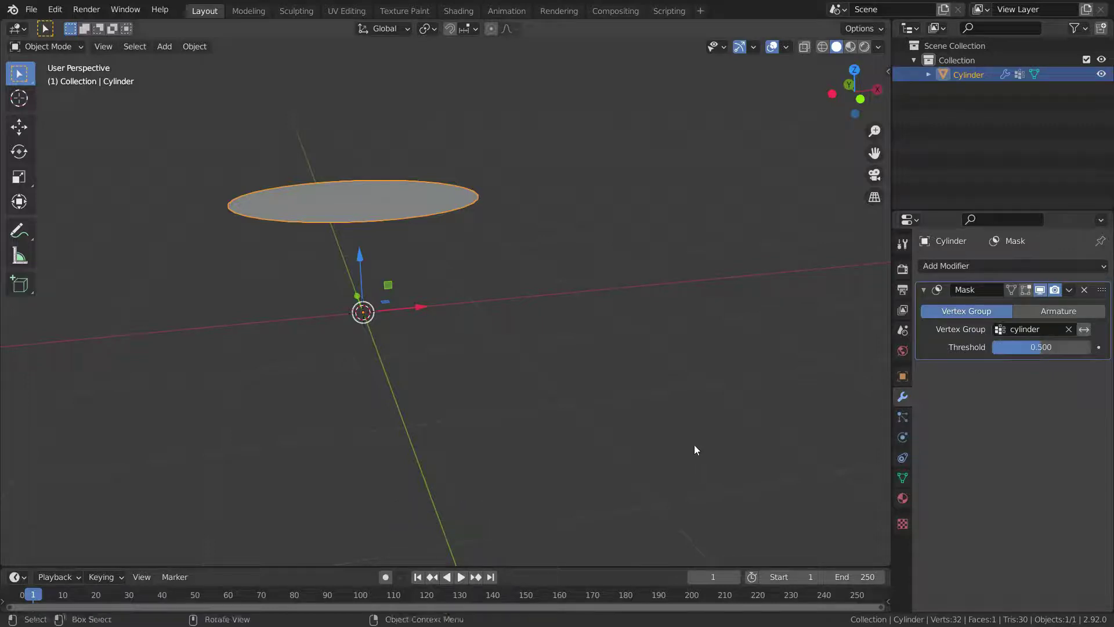
mouse_move(535, 280)
middle_down()
mouse_move(559, 214)
mouse_move(517, 280)
middle_up()
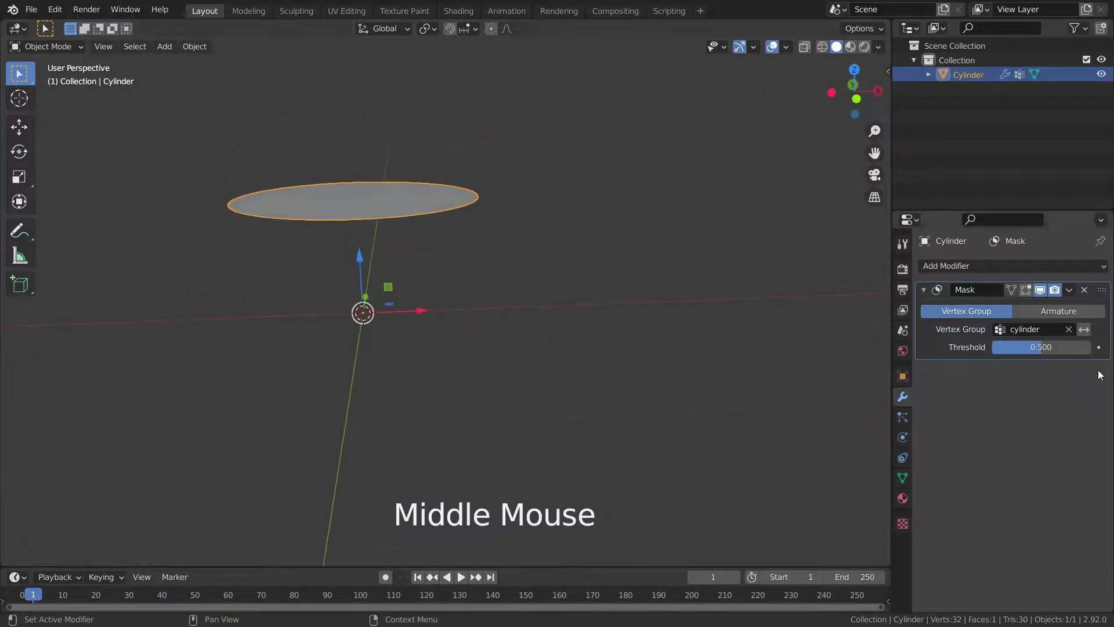
- Bring the Mask modifier's threshold down to 0 and invert the influence of its vertex group
drag(1044, 355, 996, 346)
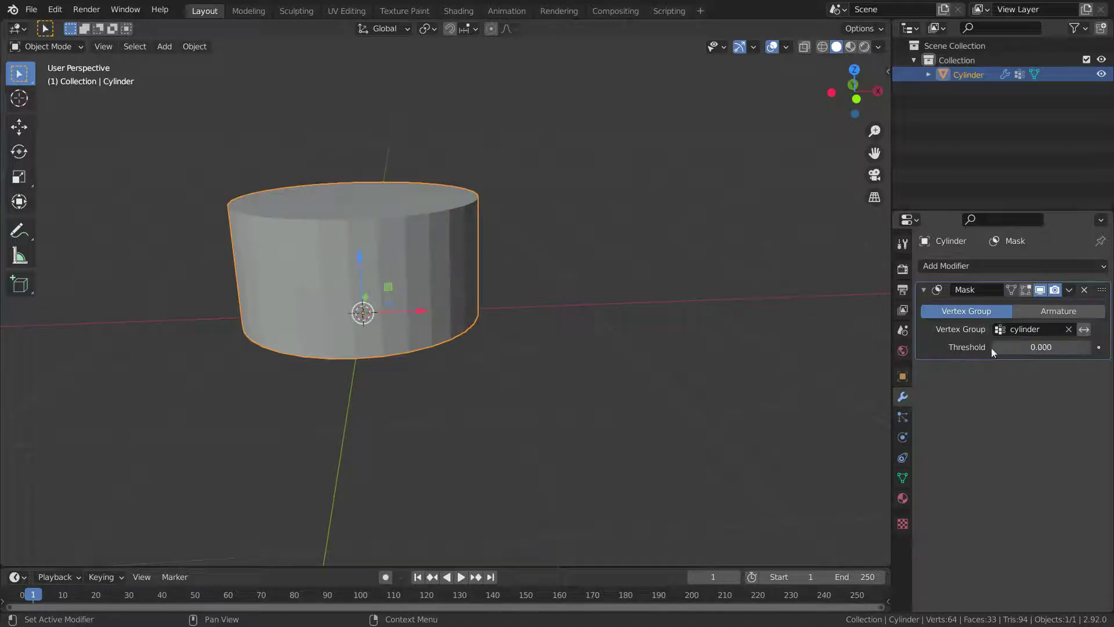
middle_drag(371, 319, 395, 315)
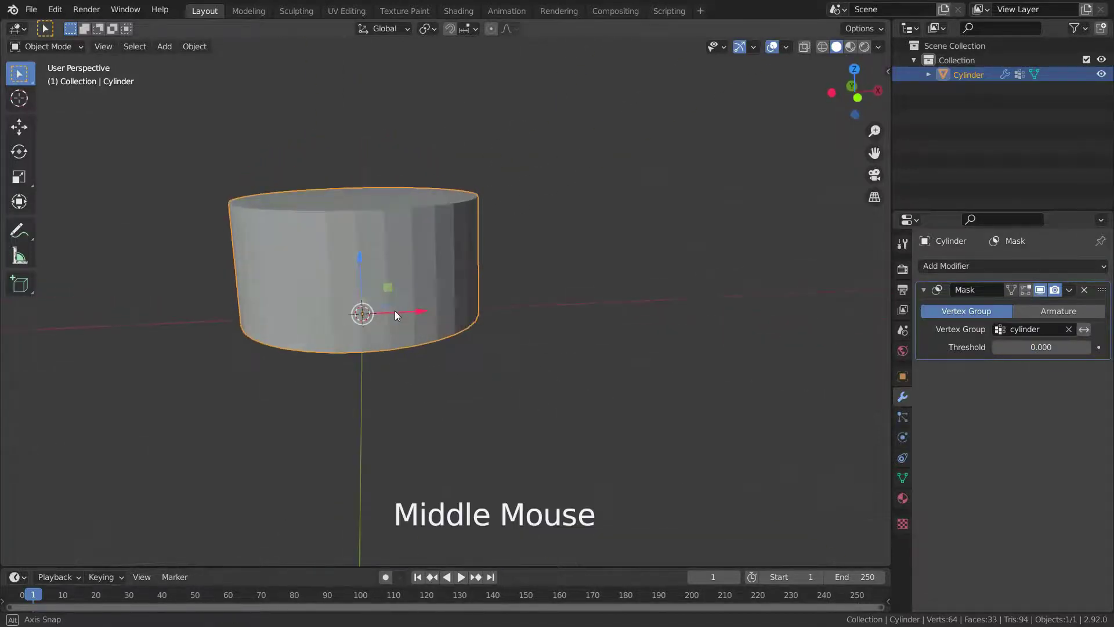
middle_drag(535, 309, 604, 329)
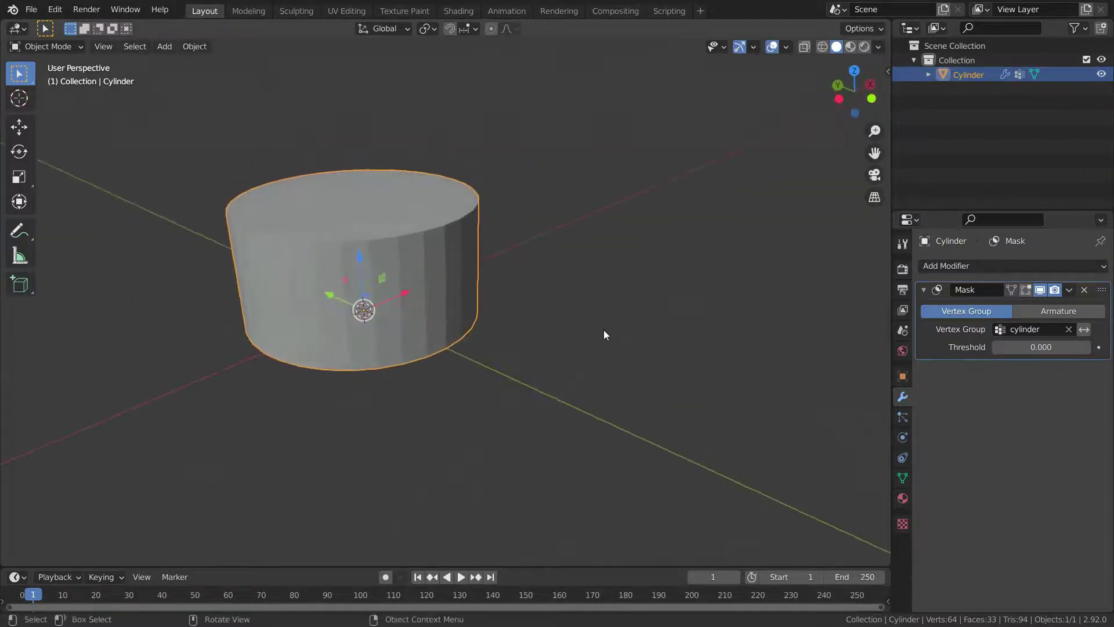
click(1084, 329)
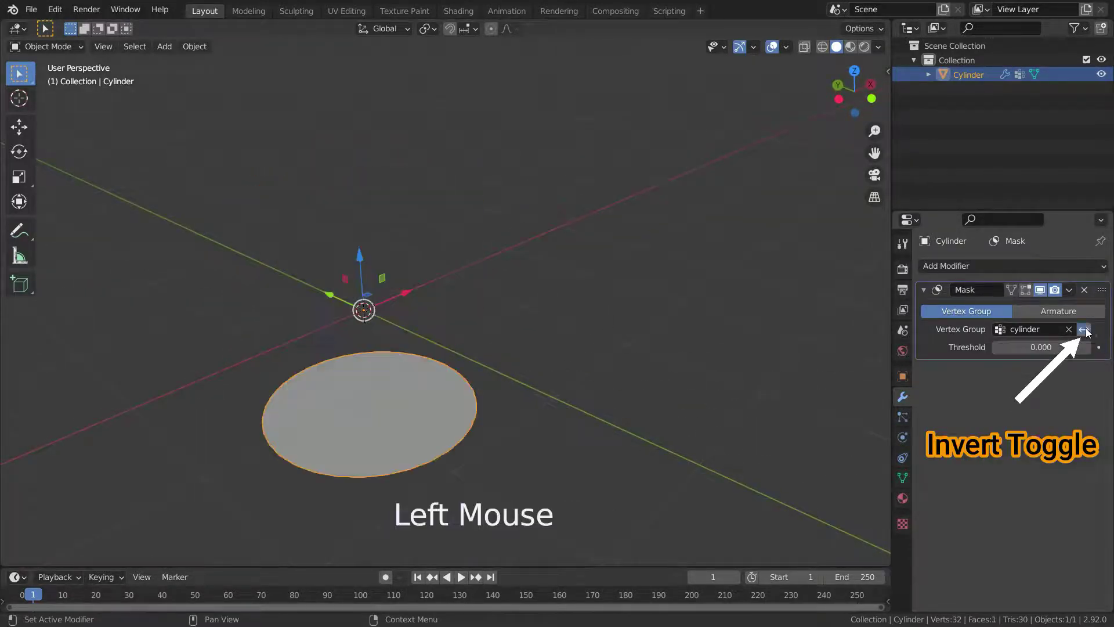
- Vary the inverted Mask modifier's threshold up to its maximum and back down to 0.029, and switch off the vertex group inversion
middle_drag(621, 402, 602, 390)
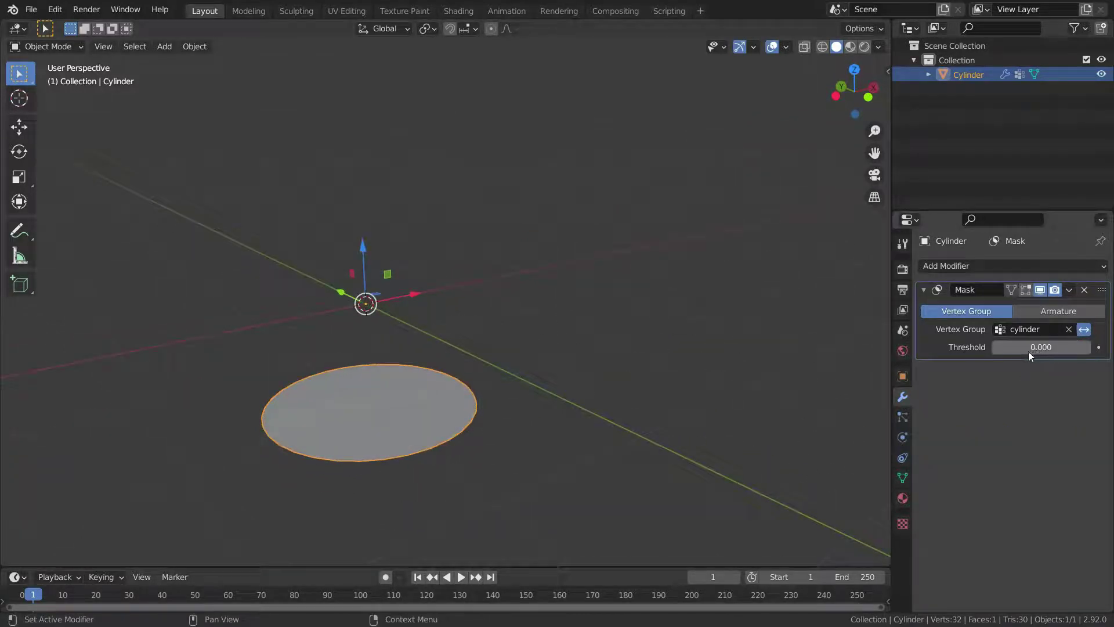
drag(1002, 350, 1045, 349)
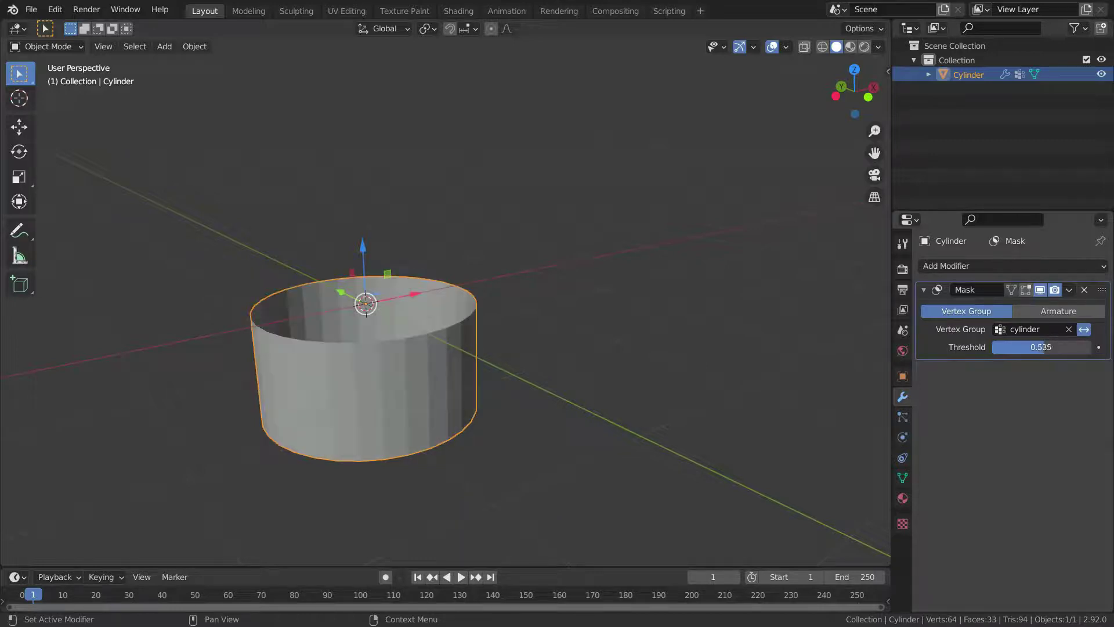
scroll(452, 385, up, 1)
middle_drag(451, 386, 517, 399)
drag(1029, 347, 1079, 347)
middle_drag(586, 343, 554, 343)
drag(1079, 347, 996, 347)
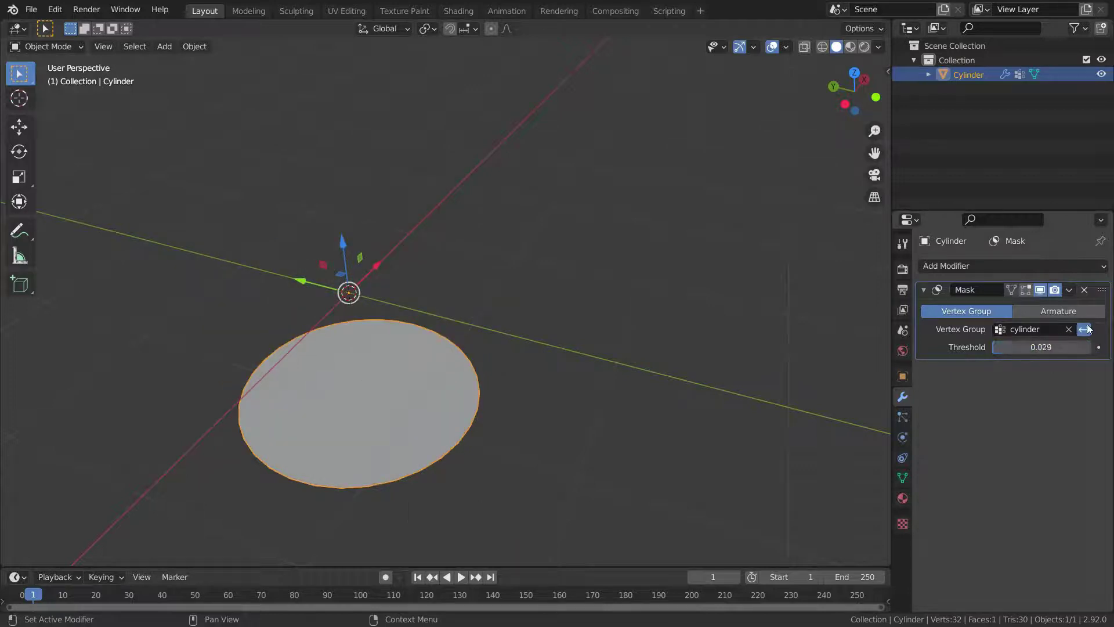
click(1085, 329)
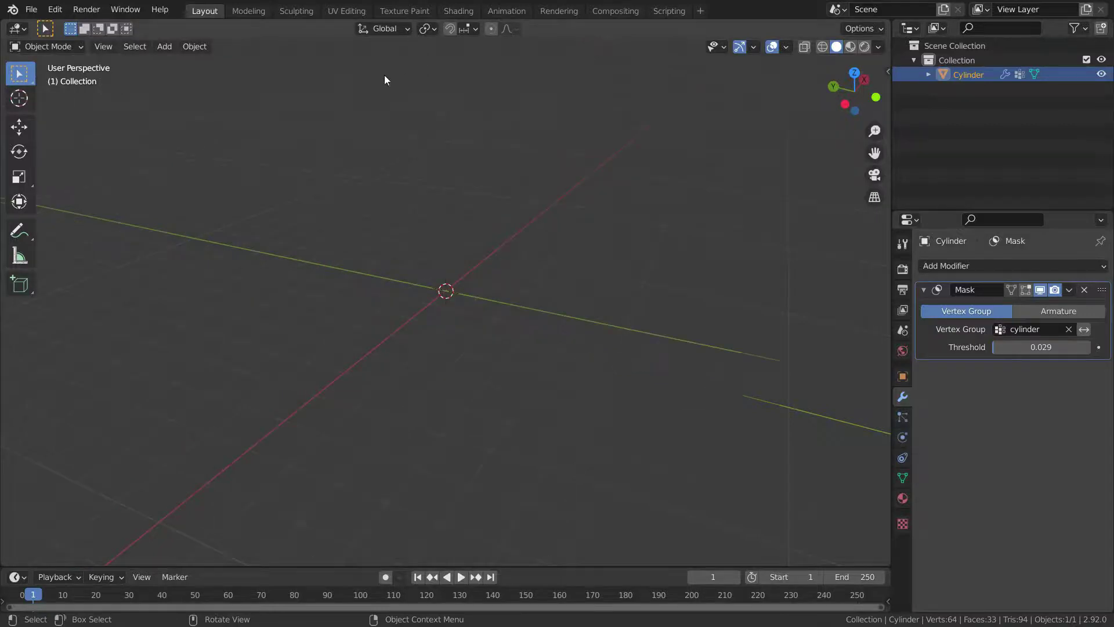
- Add a new default cylinder mesh, 1 m in radius and 2 m deep, at the world origin
key(shift+a)
mouse_move(384, 75)
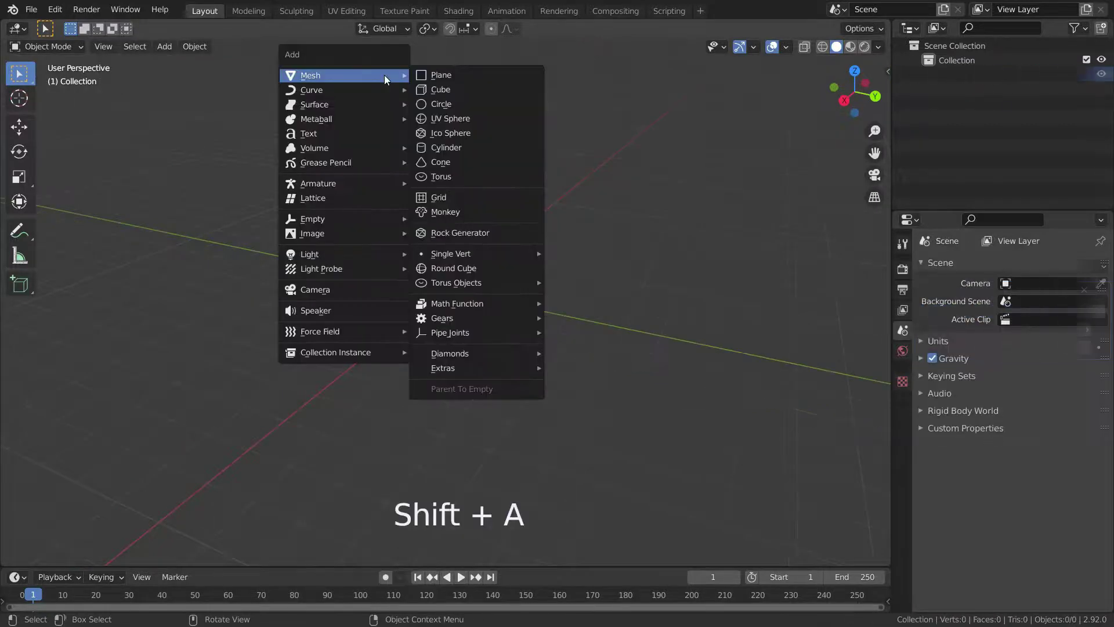
click(450, 148)
scroll(431, 312, up, 3)
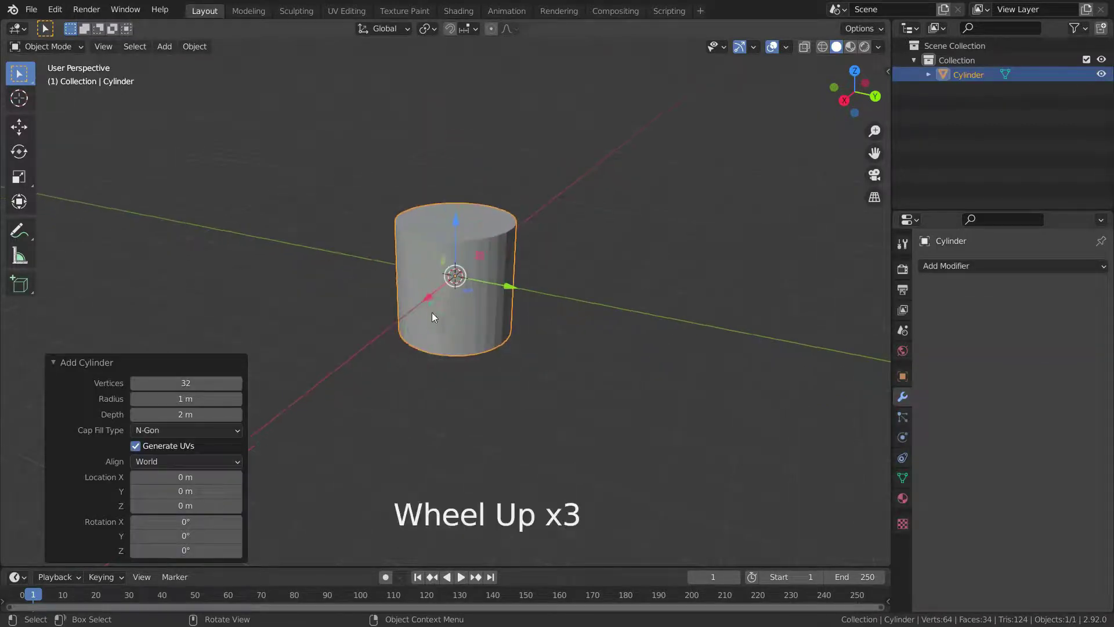
- In front view, scale the cylinder along Z by about 2.98 and raise it about 2.97 m so its base sits at the origin
key(KP_1)
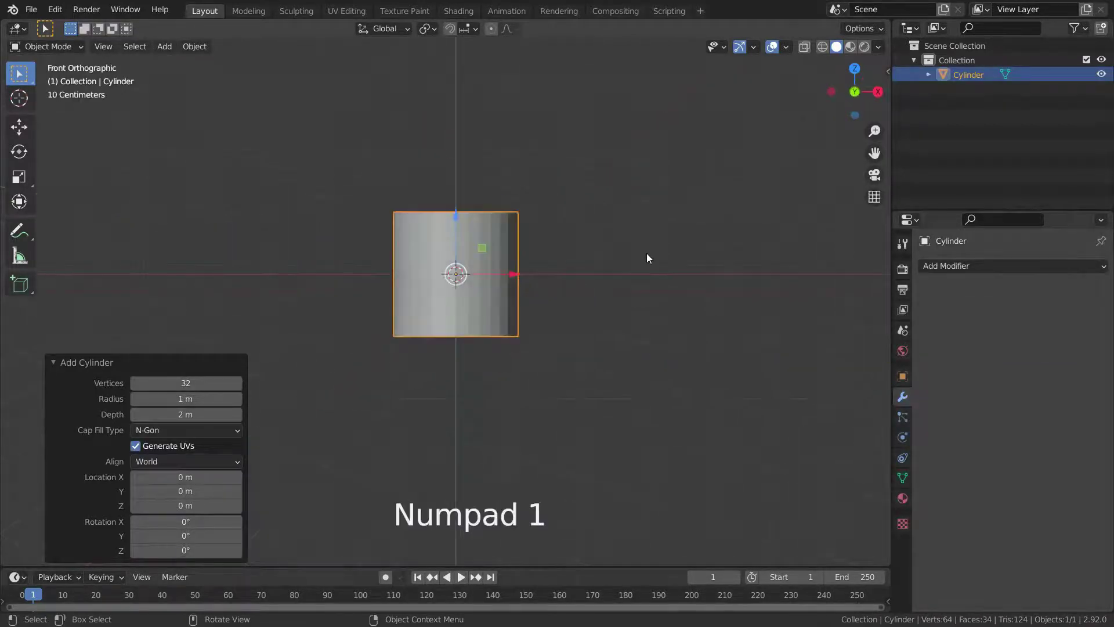
key(s)
key(z)
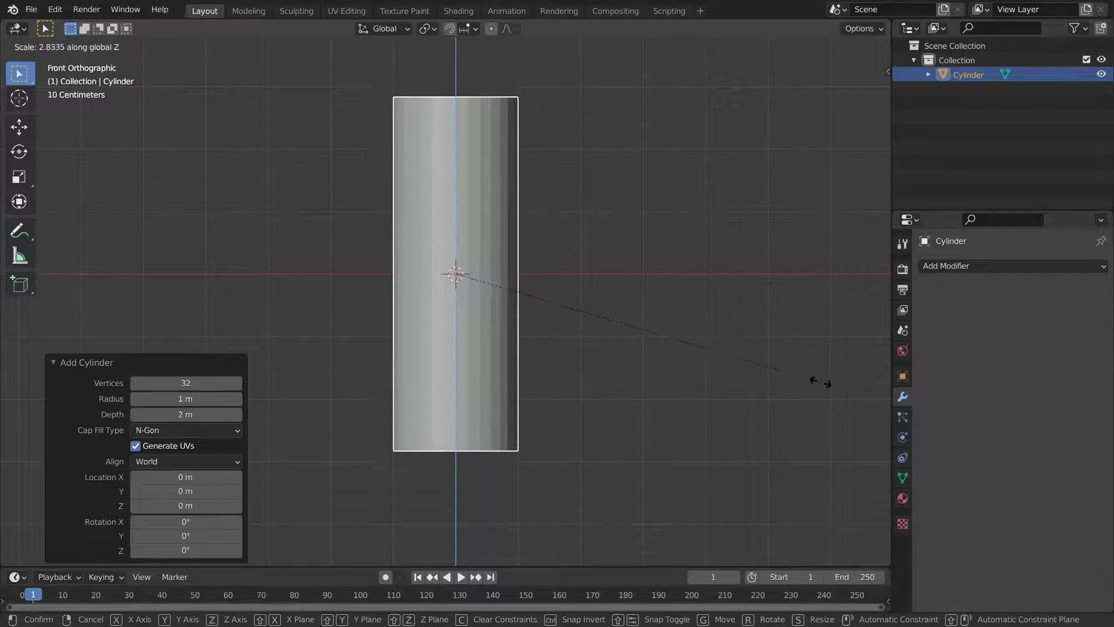
click(838, 387)
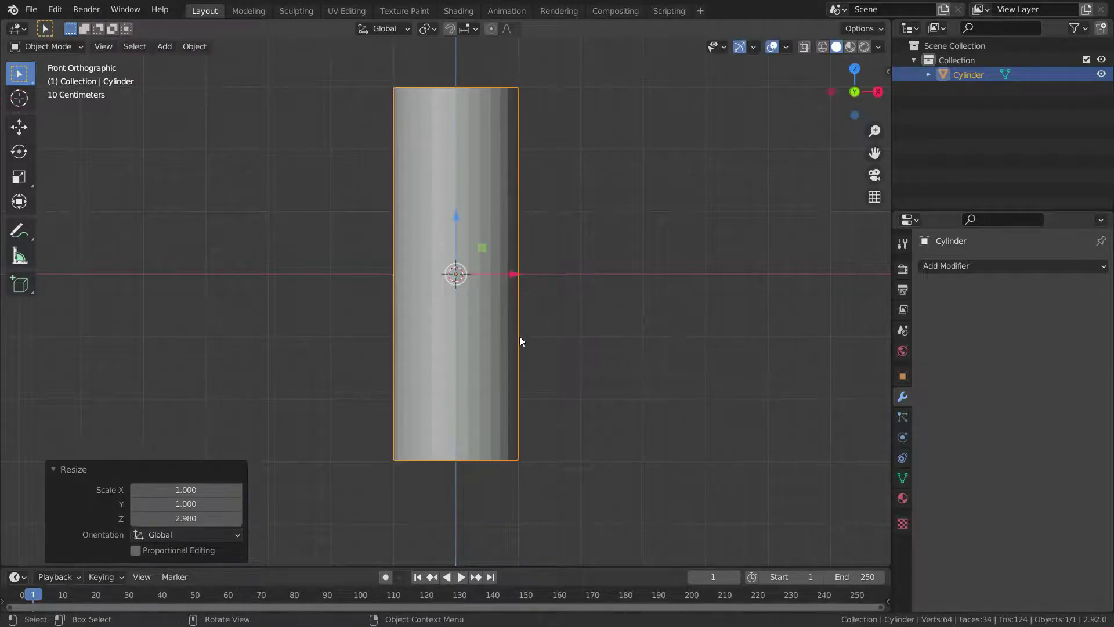
scroll(517, 331, down, 4)
drag(492, 266, 493, 172)
scroll(363, 300, down, 3)
scroll(419, 295, up, 6)
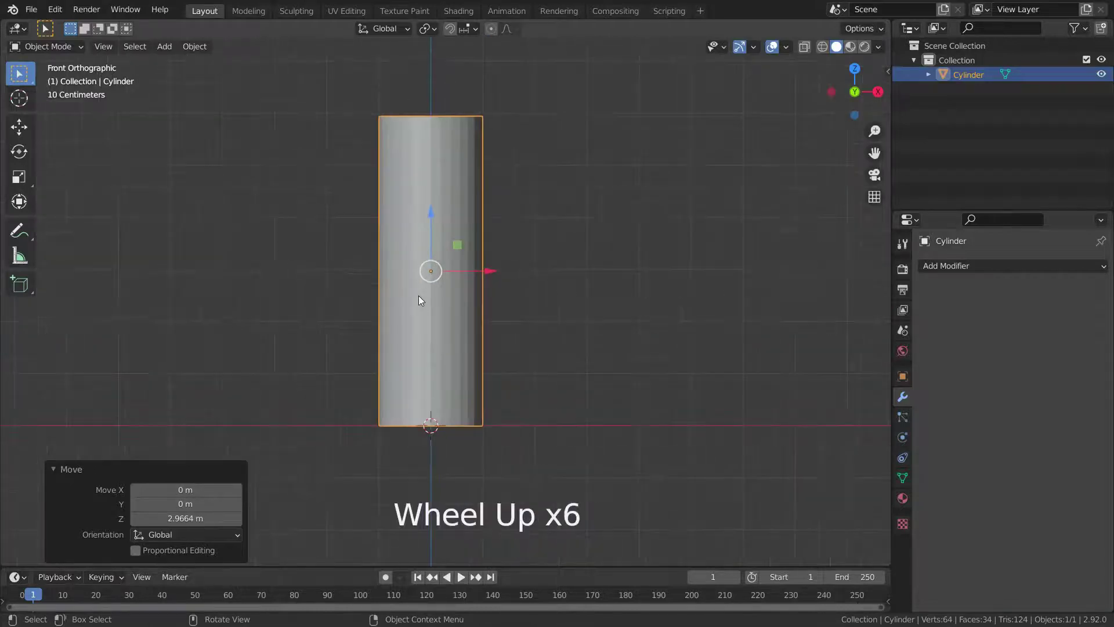
- Cut two evenly spaced horizontal edge loops around the cylinder in Edit Mode and return to Object Mode
key(Tab)
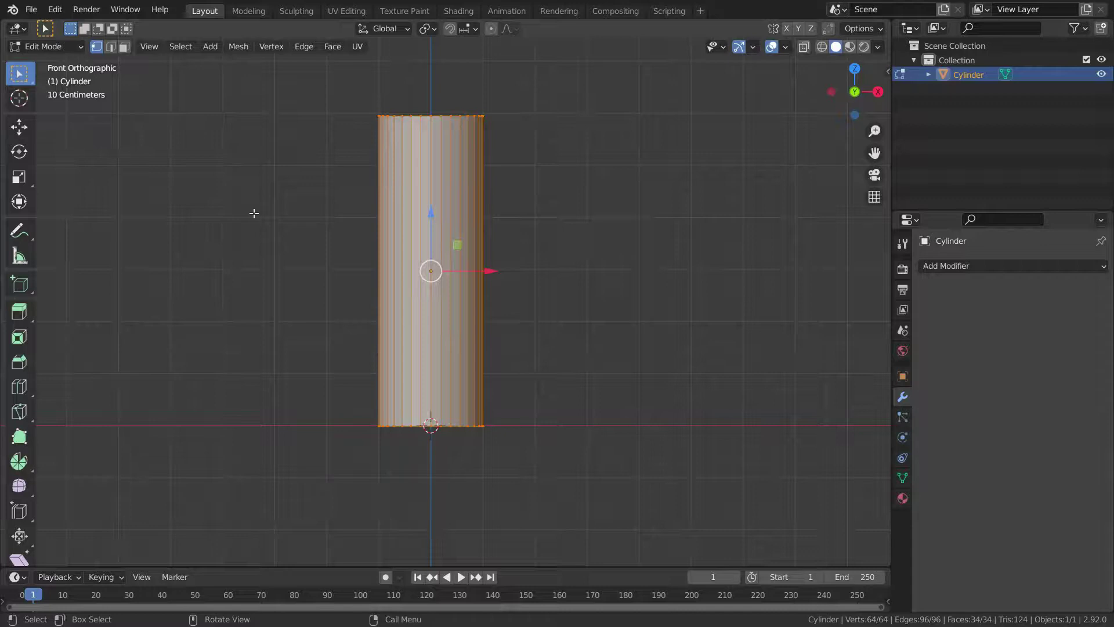
key(ctrl+r)
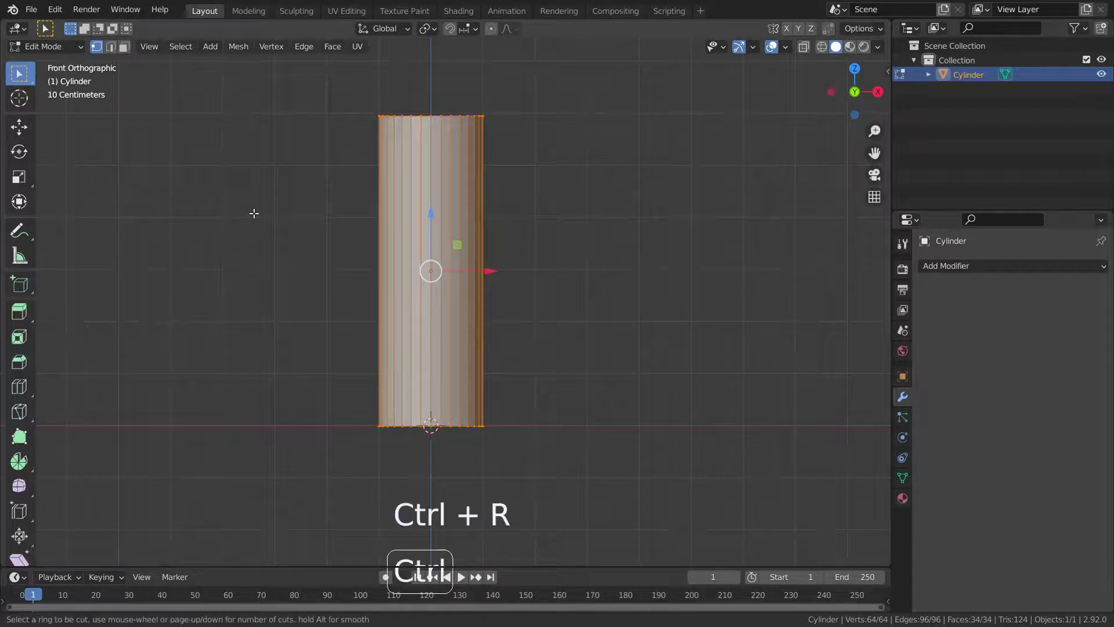
click(409, 262)
right_click(409, 262)
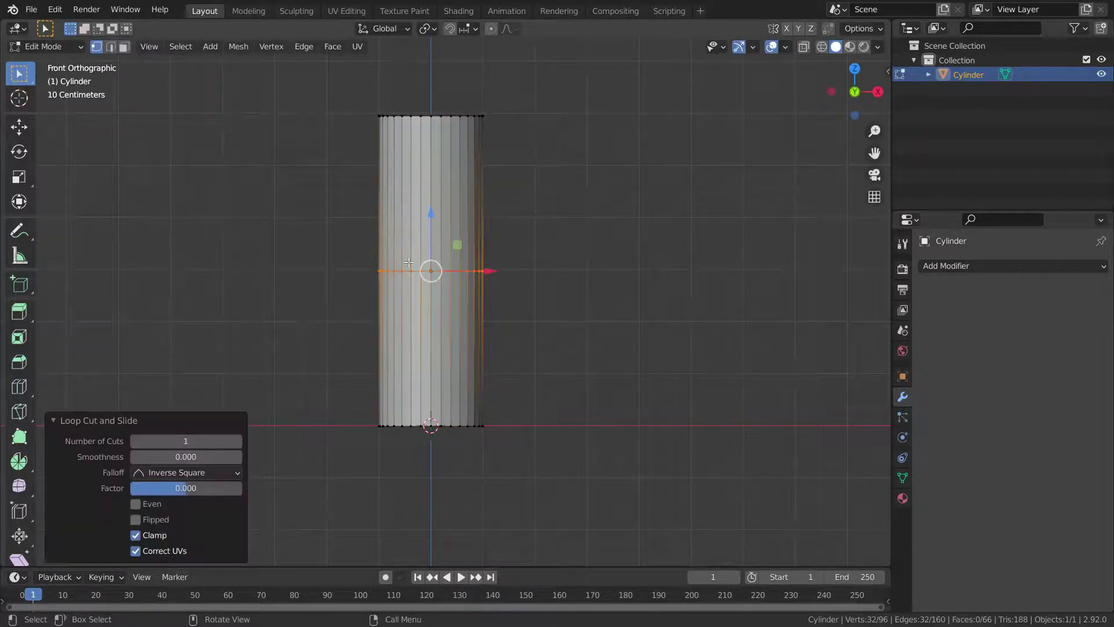
click(237, 441)
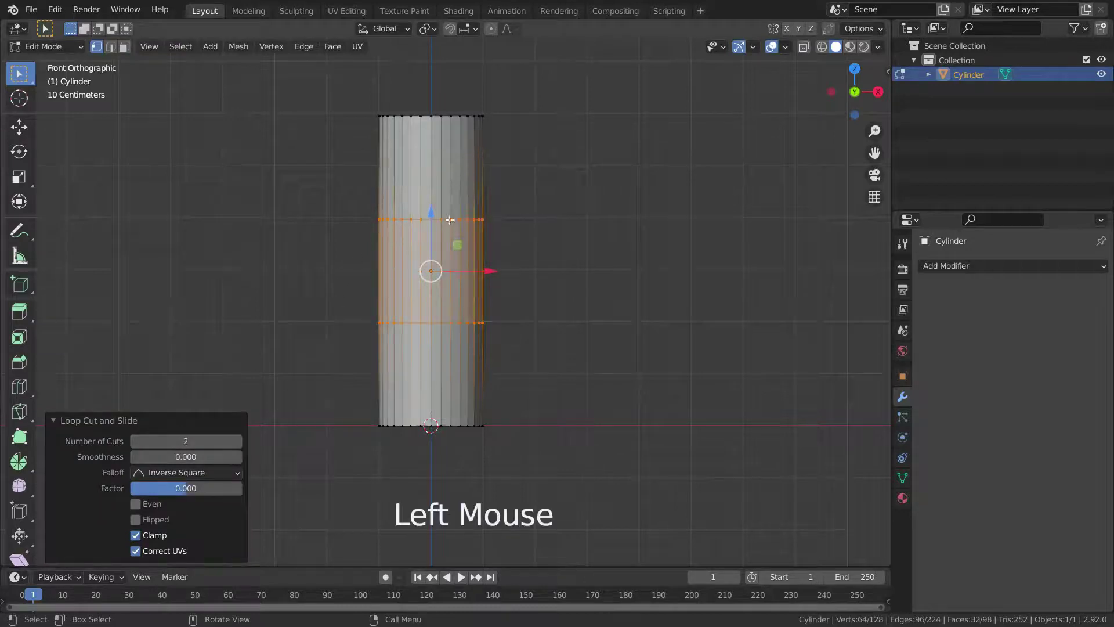
click(568, 227)
key(Tab)
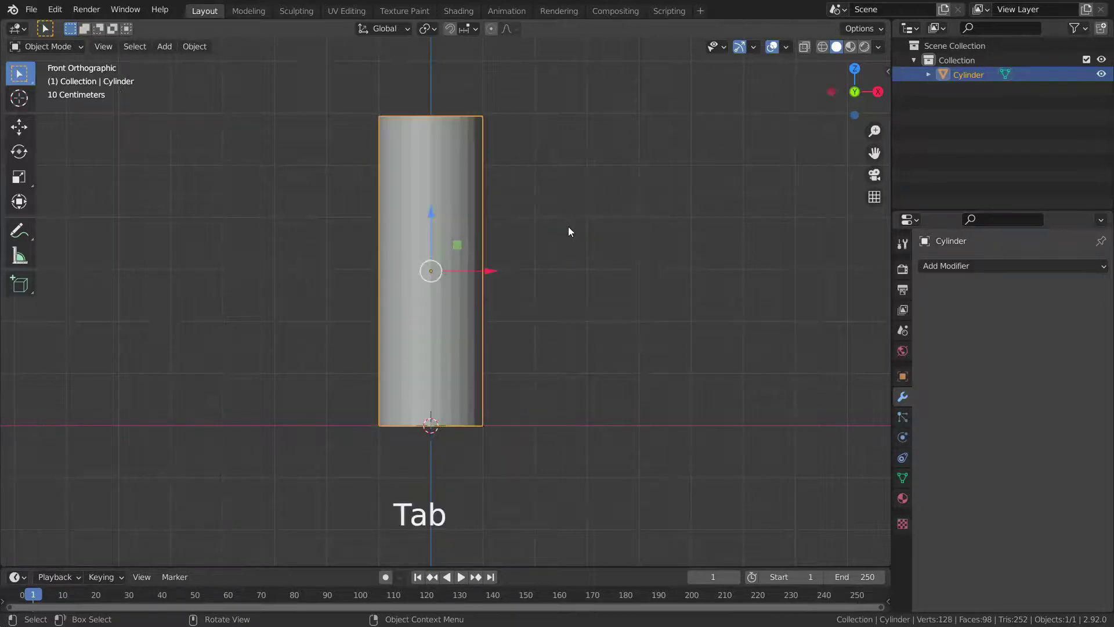
- Turn on X-ray display and add a single-bone armature at the cylinder's base
key(alt+z)
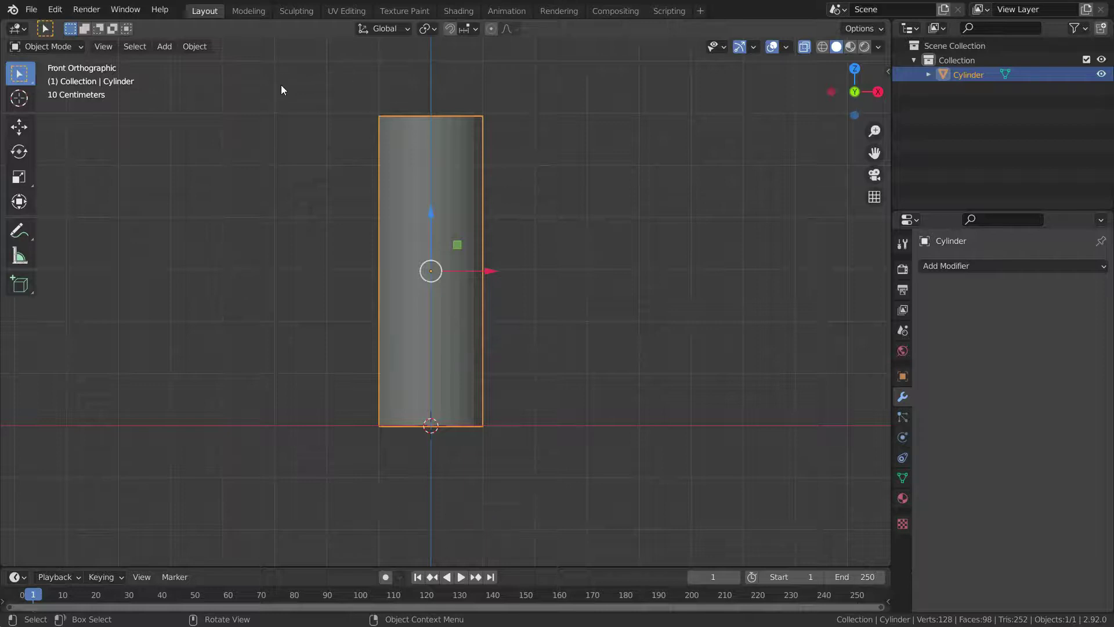
key(shift+a)
mouse_move(282, 85)
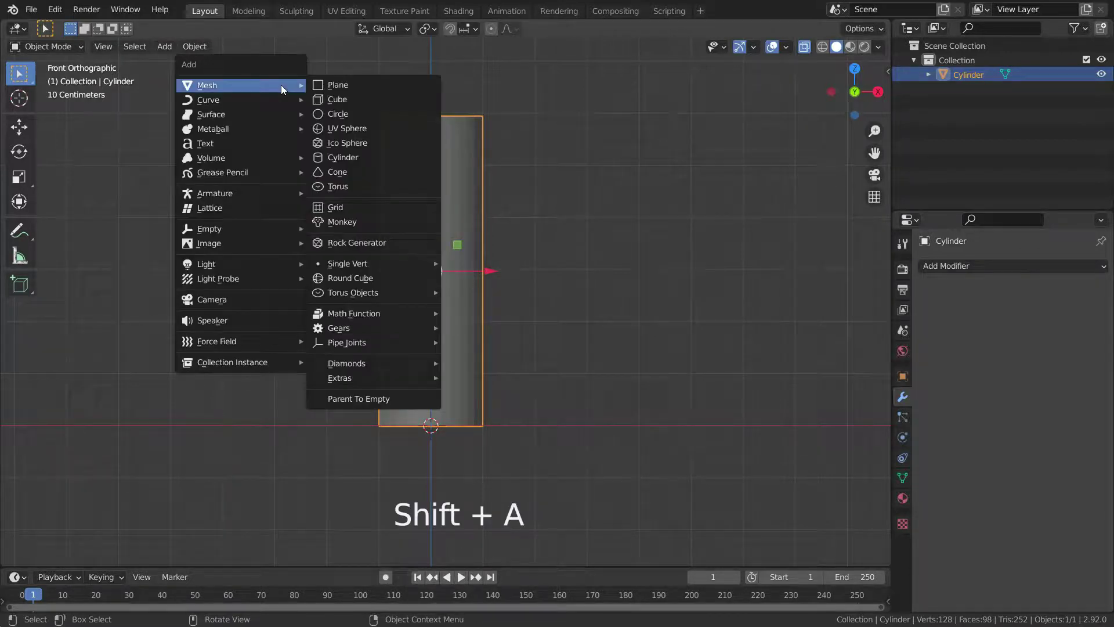
mouse_move(276, 194)
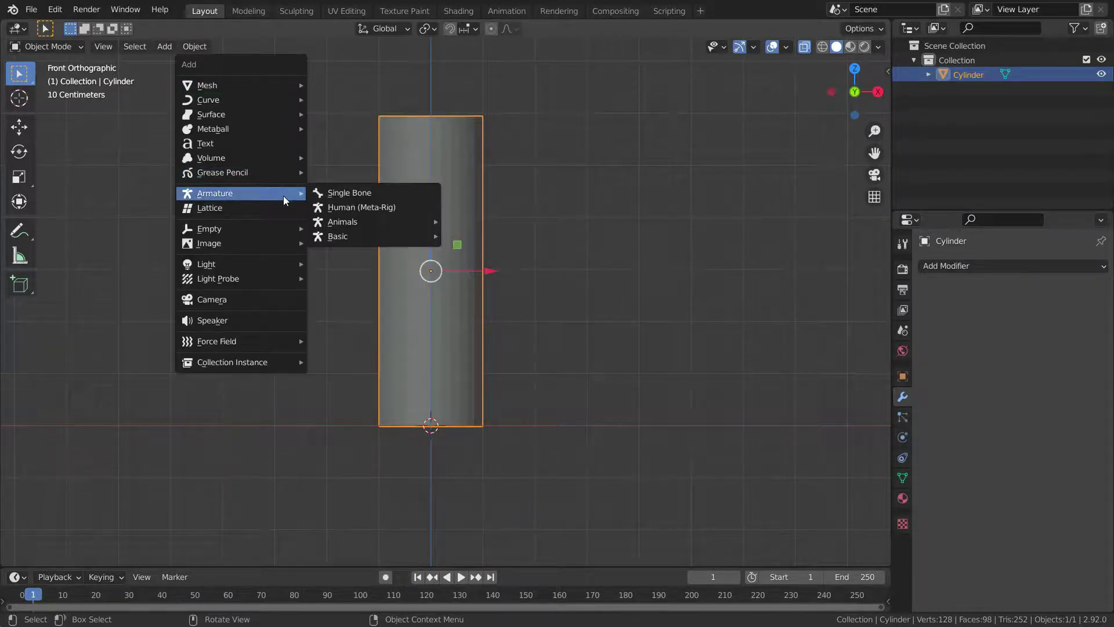
click(338, 196)
- Scale the armature uniformly by about 1.93 so the bone spans roughly the lowest third of the cylinder
scroll(437, 389, up, 1)
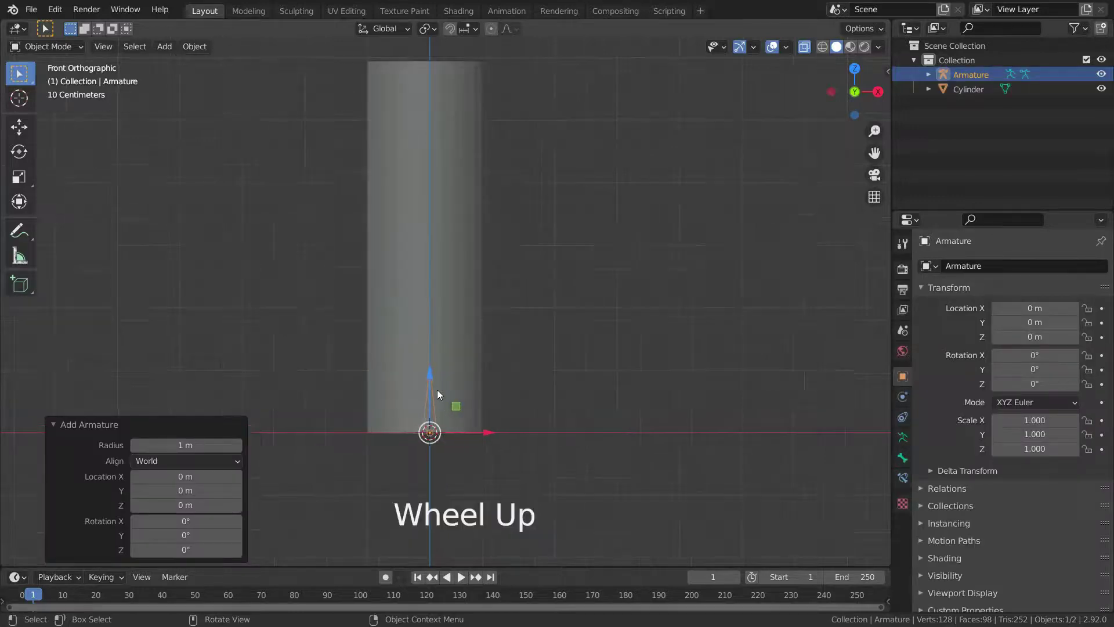
key(s)
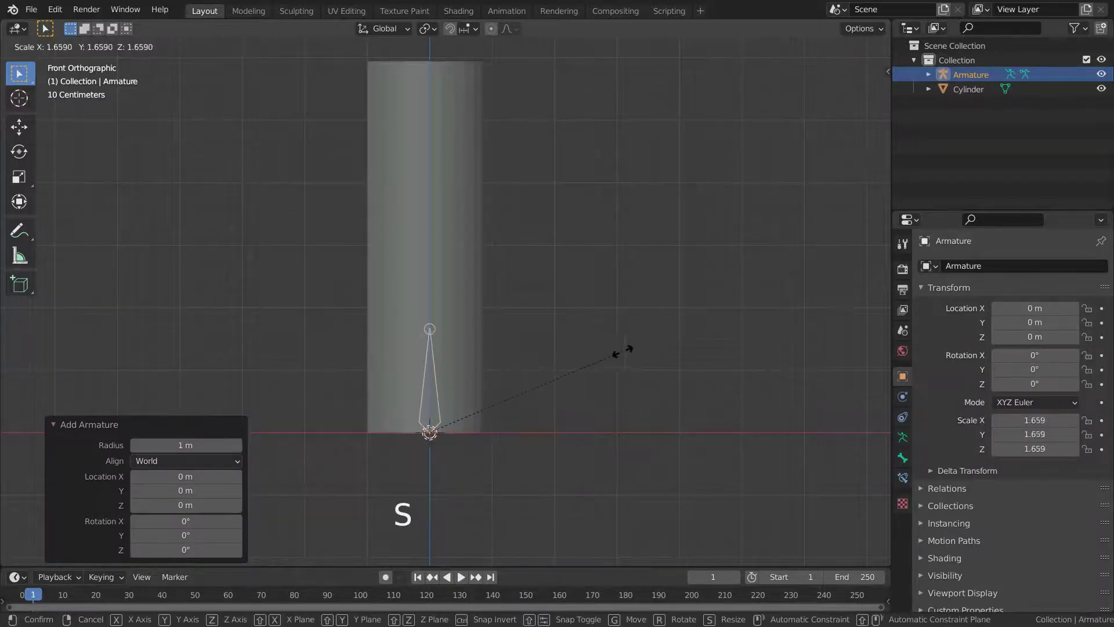
click(652, 339)
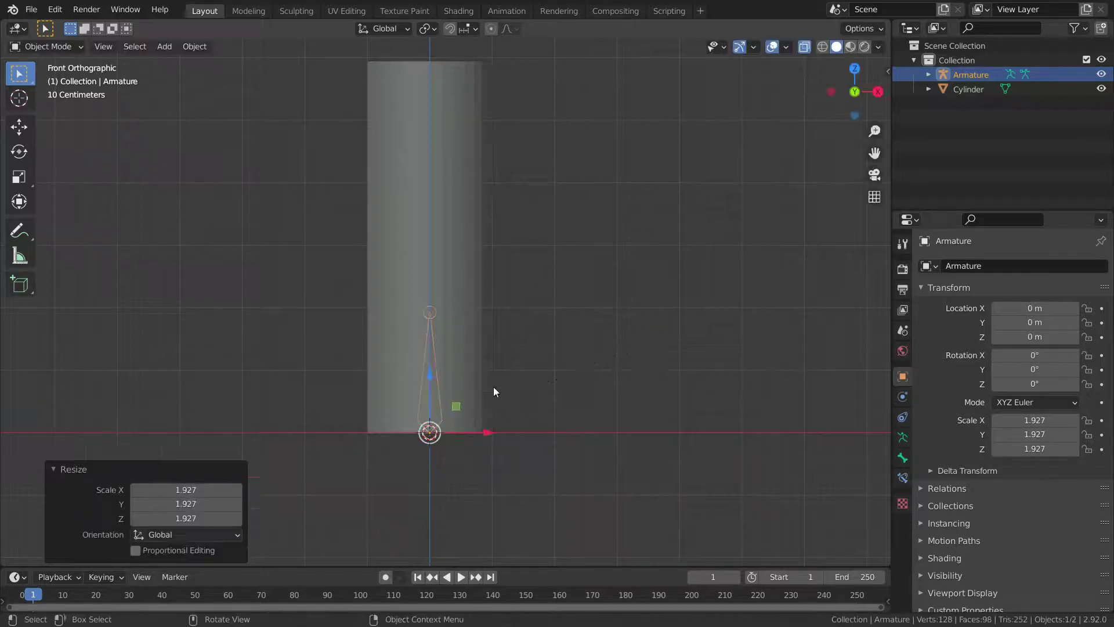
middle_drag(505, 361, 547, 340)
key(KP_1)
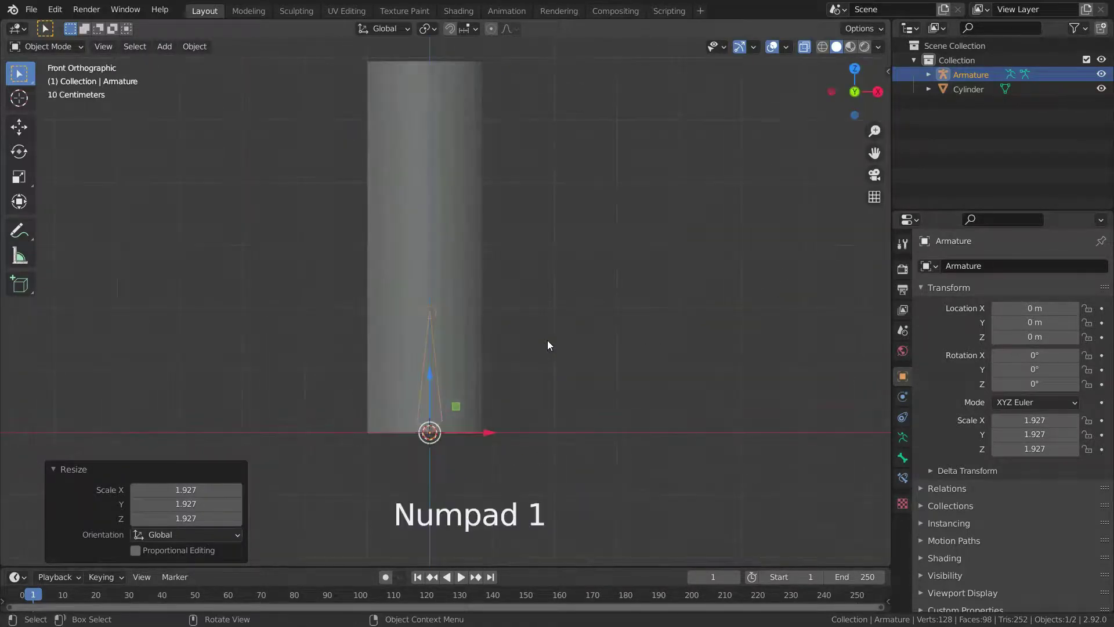
- Extrude two more bones upward from the bone's tip, each about 1.95 m long, to reach the cylinder's top, and return to Object Mode
scroll(532, 327, down, 2)
scroll(531, 326, up, 2)
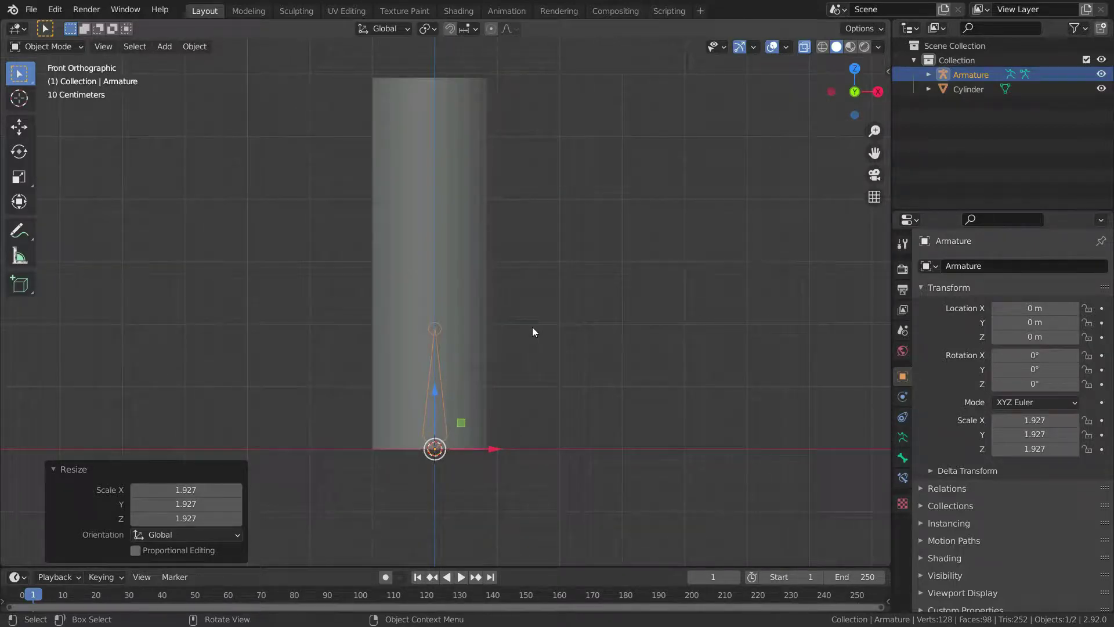
key(Tab)
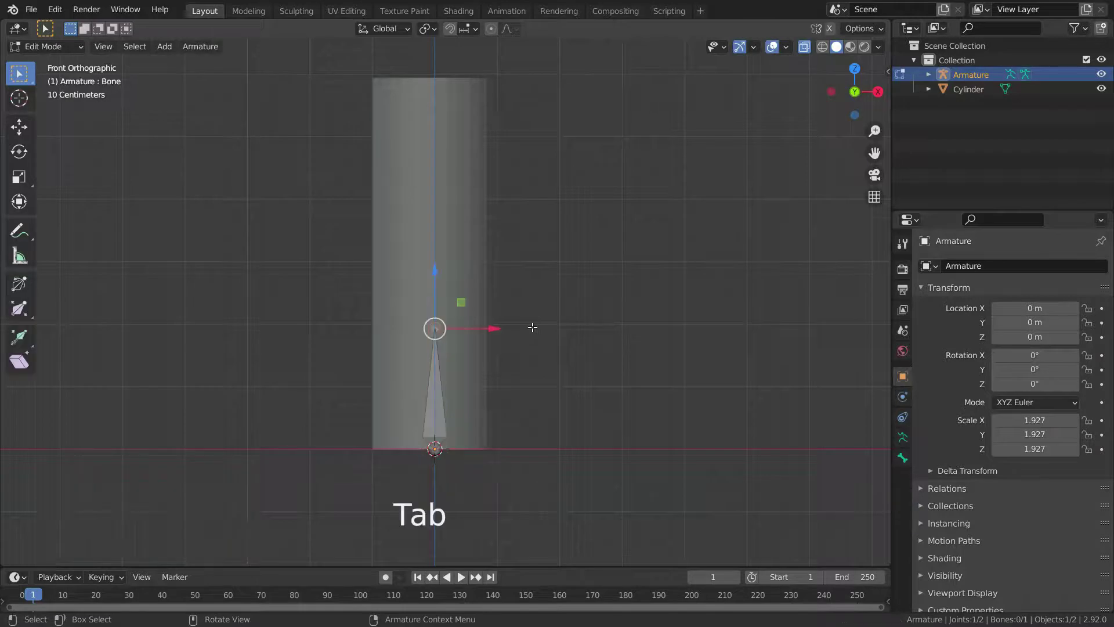
key(e)
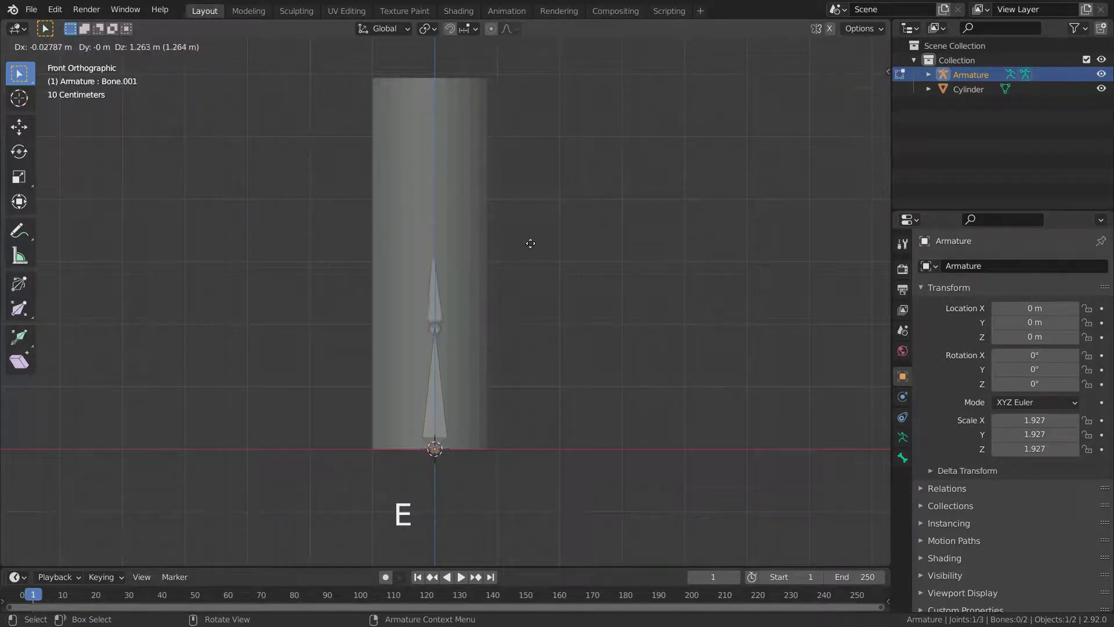
click(534, 204)
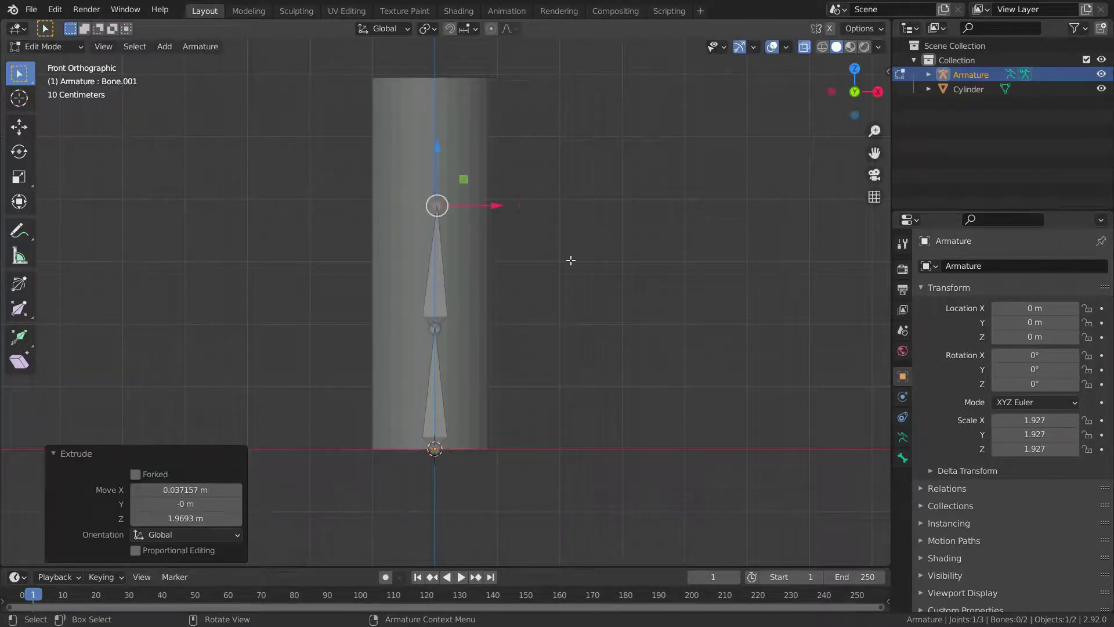
key(e)
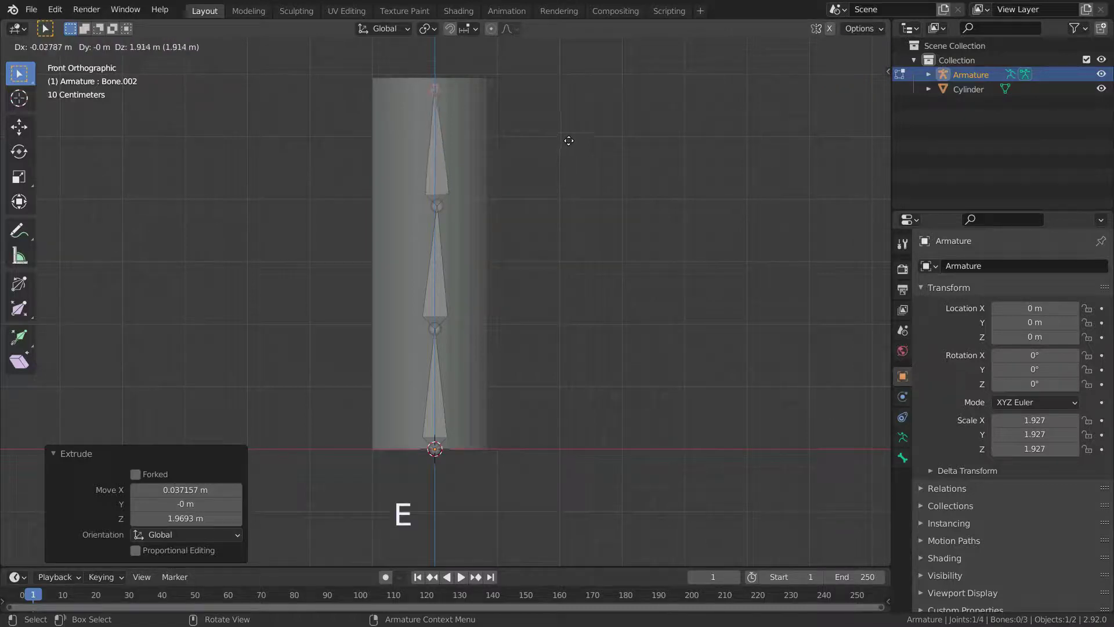
click(568, 138)
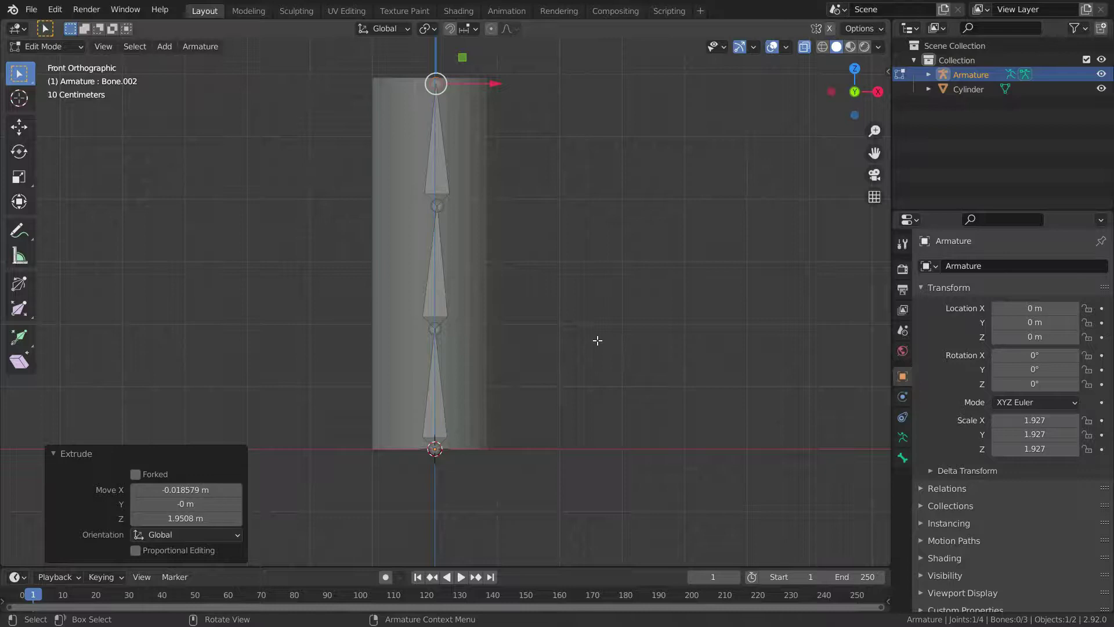
scroll(598, 341, down, 1)
scroll(584, 281, up, 1)
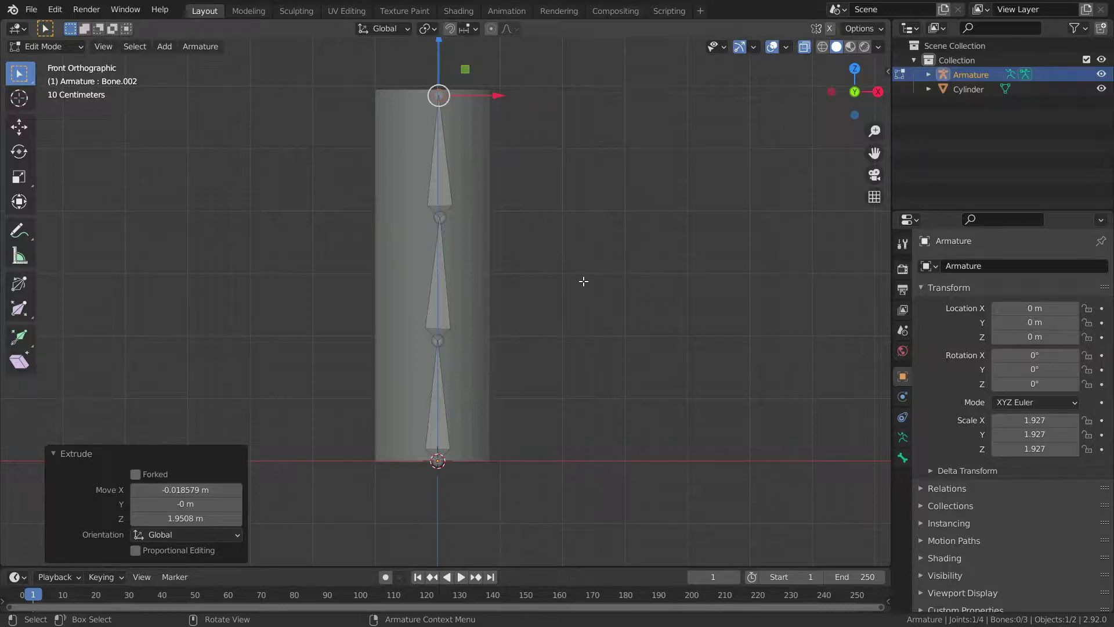
key(Tab)
- Parent the cylinder to the armature with automatic weights
click(481, 276)
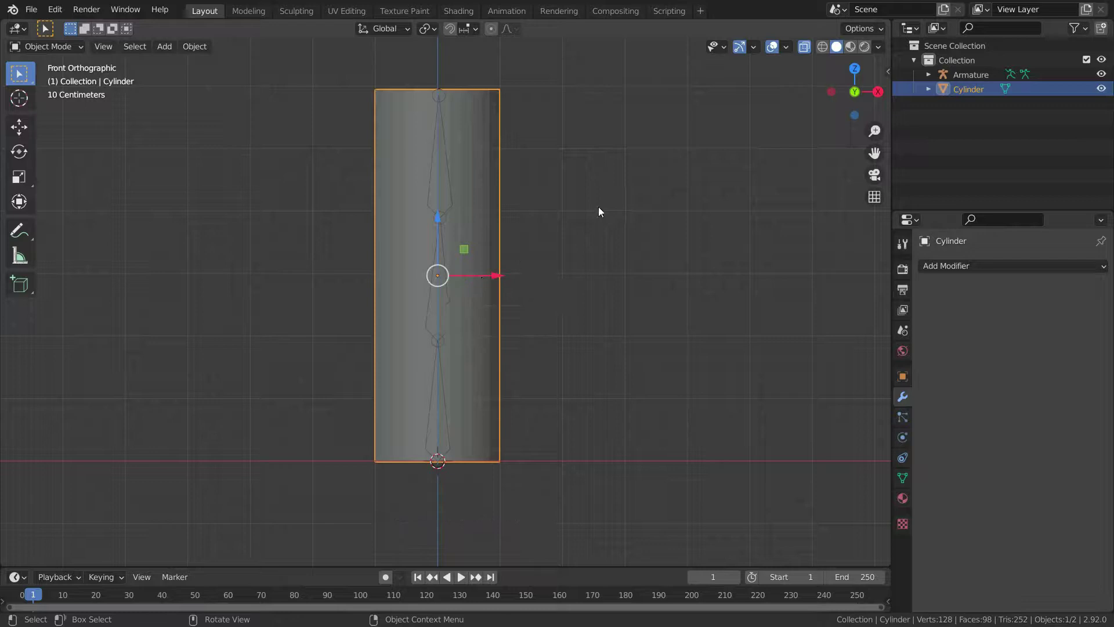
shift+click(452, 200)
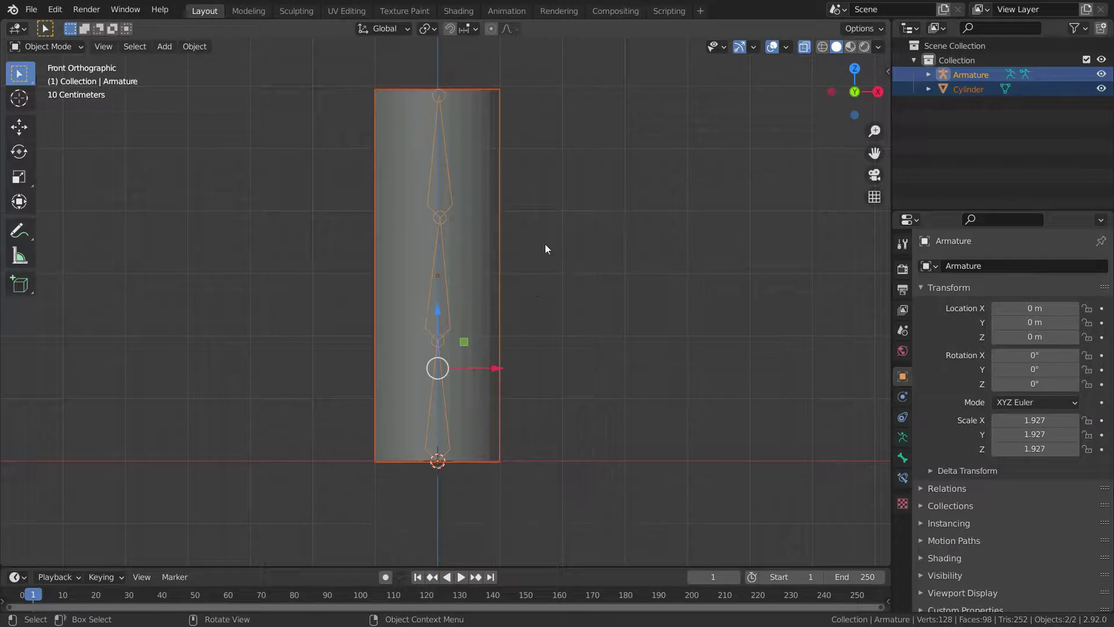
right_click(593, 153)
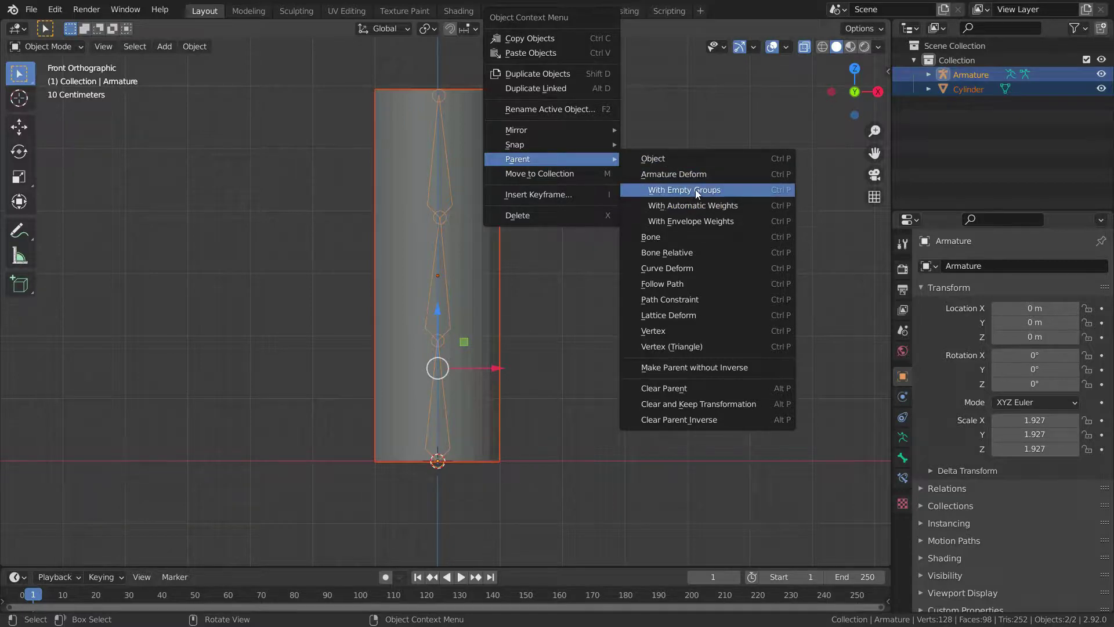
click(698, 208)
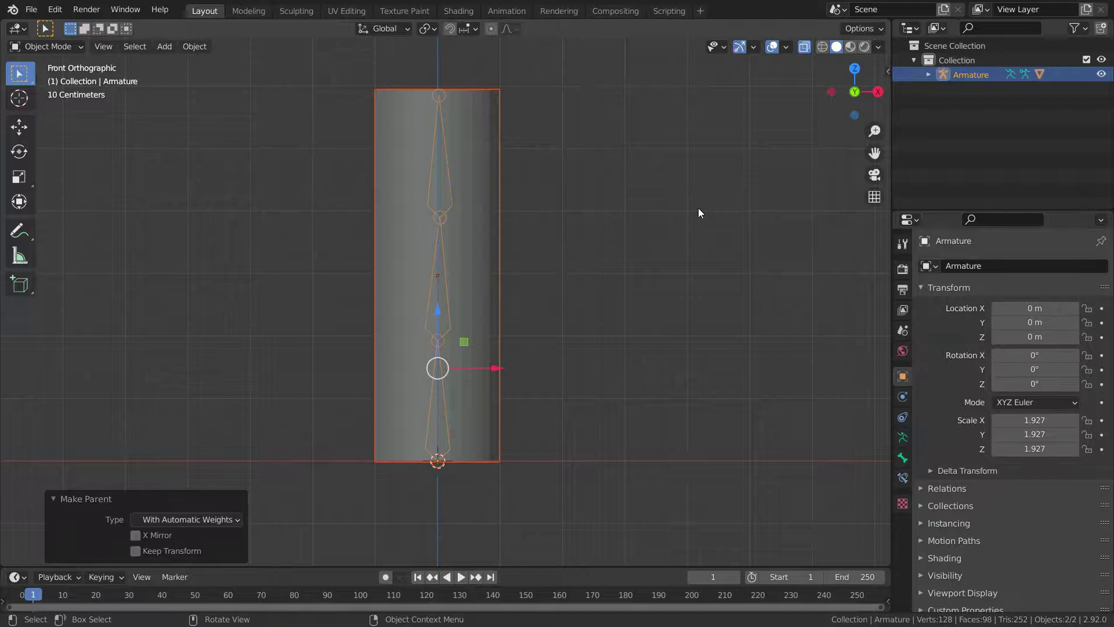
- Enter Edit Mode on the cylinder and look through its Bone, Bone.001 and Bone.002 vertex groups
click(497, 247)
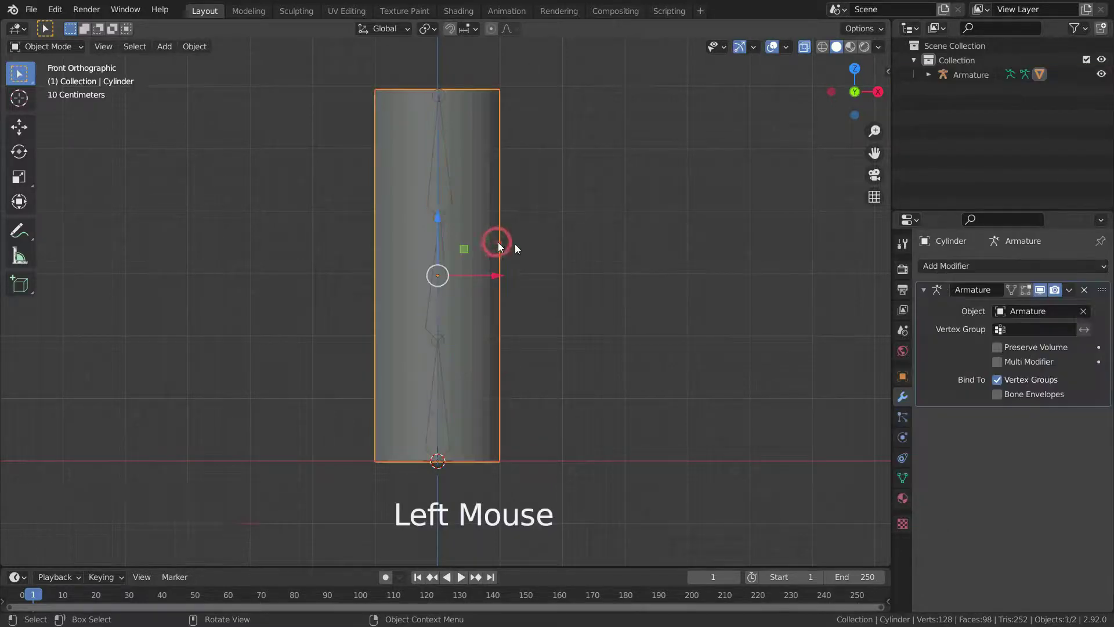
key(Tab)
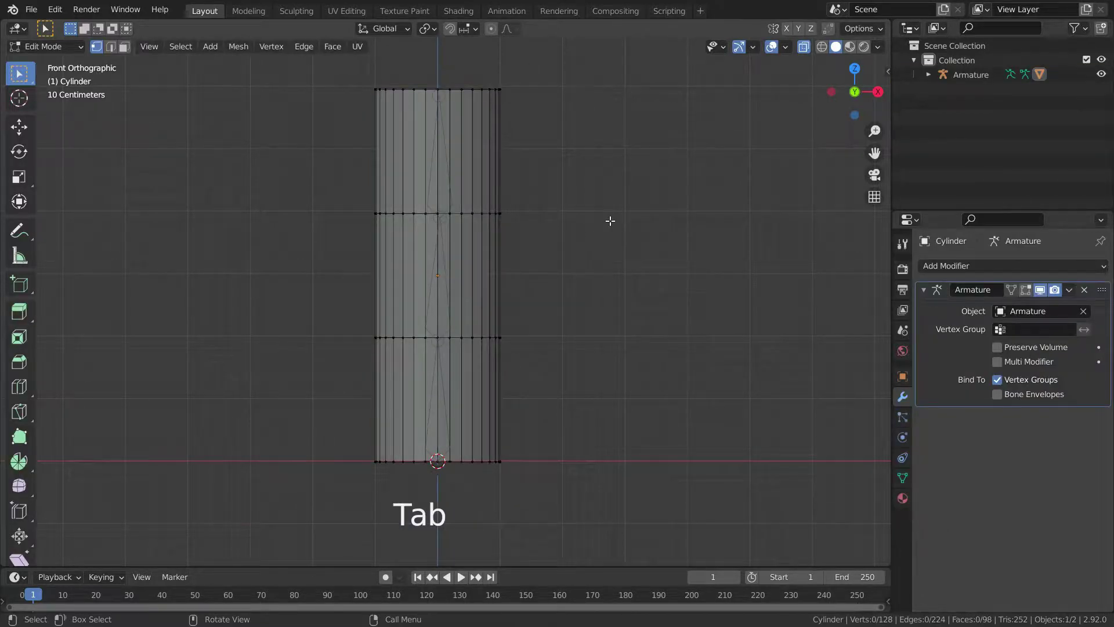
click(903, 478)
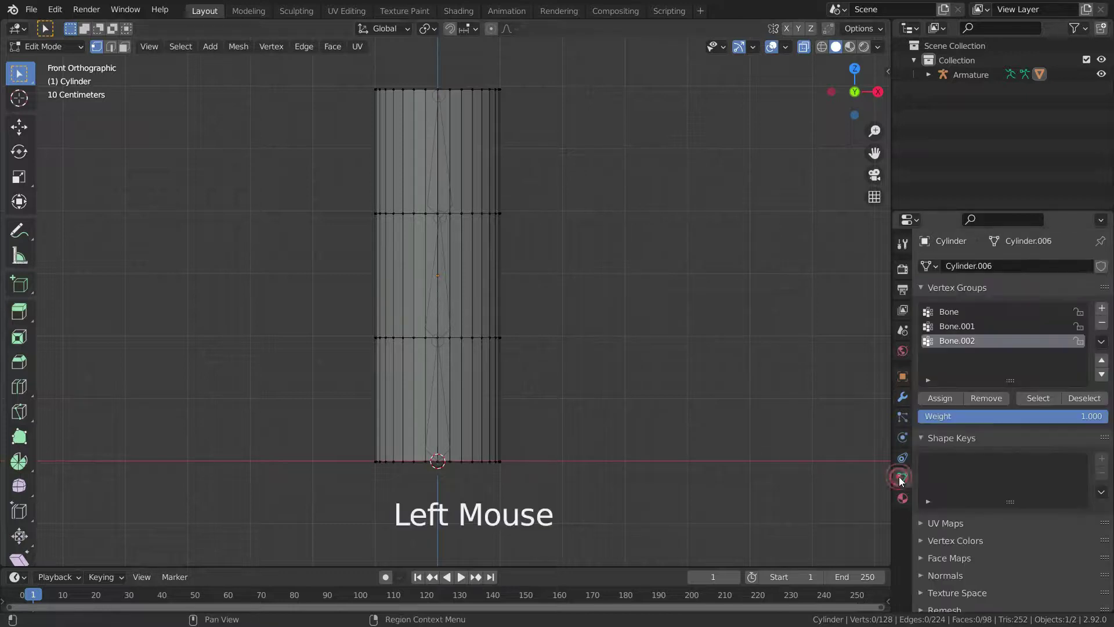
click(979, 311)
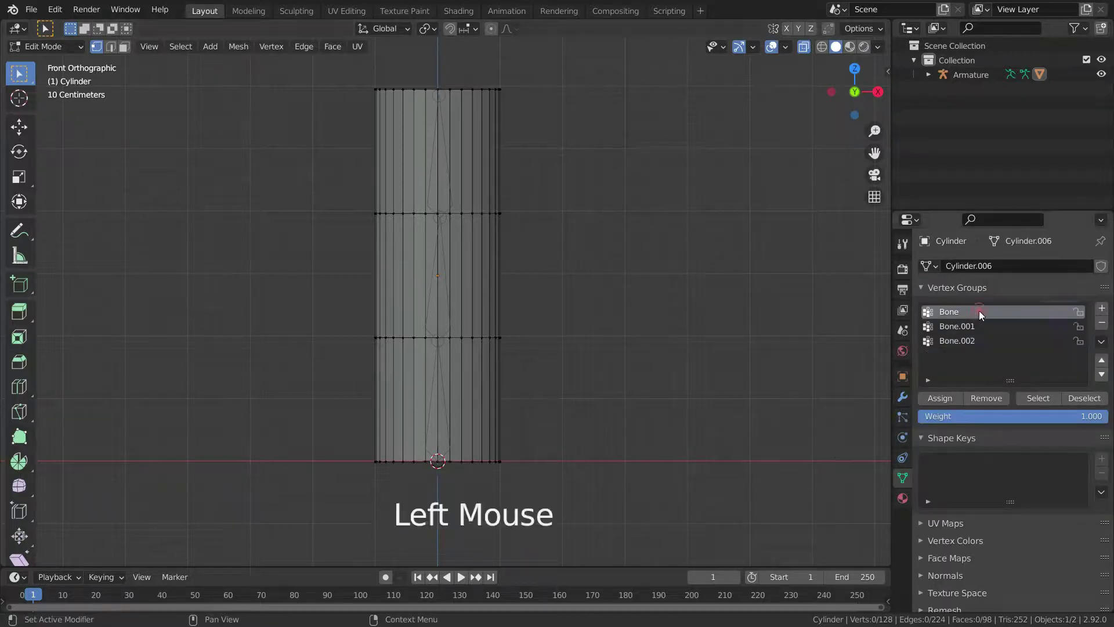
click(974, 326)
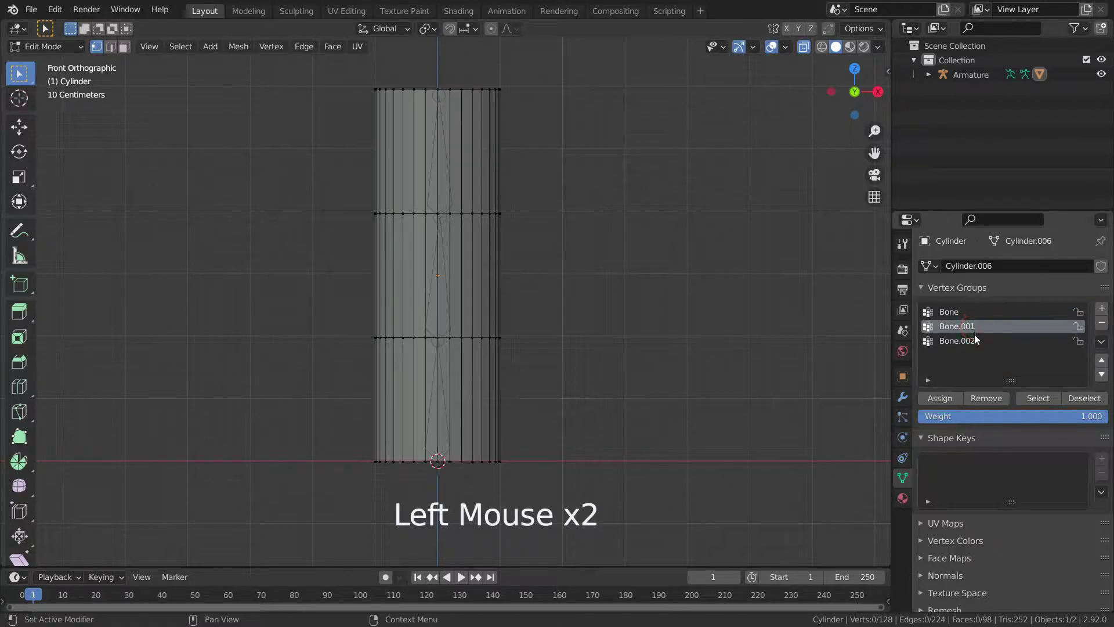
click(973, 340)
- Select the vertices of the Bone group to check which part of the cylinder it covers
click(966, 313)
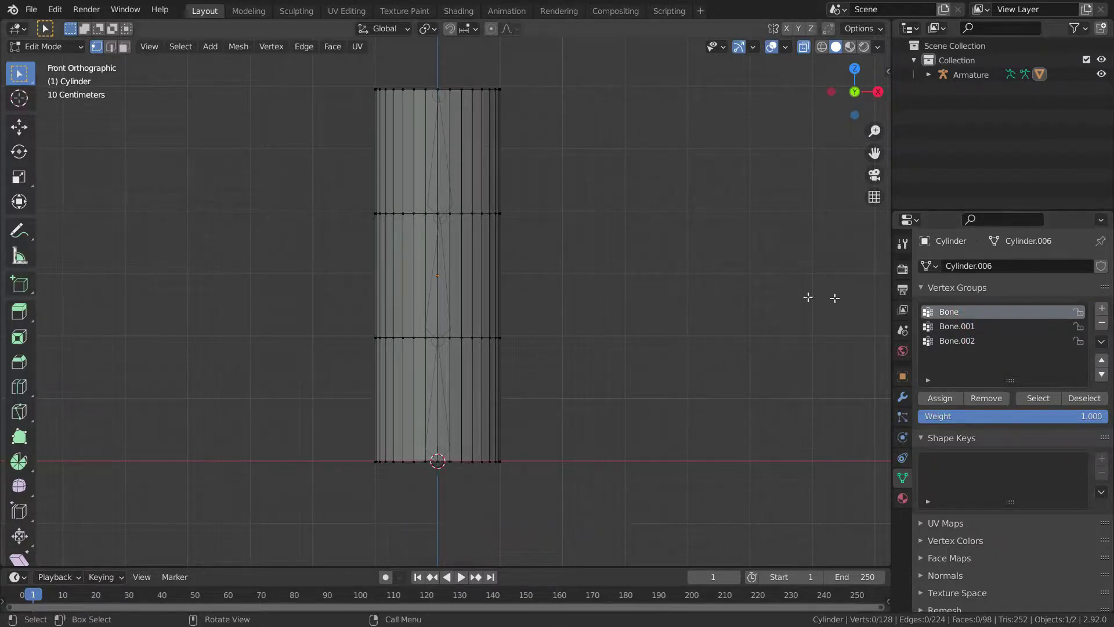
click(1035, 399)
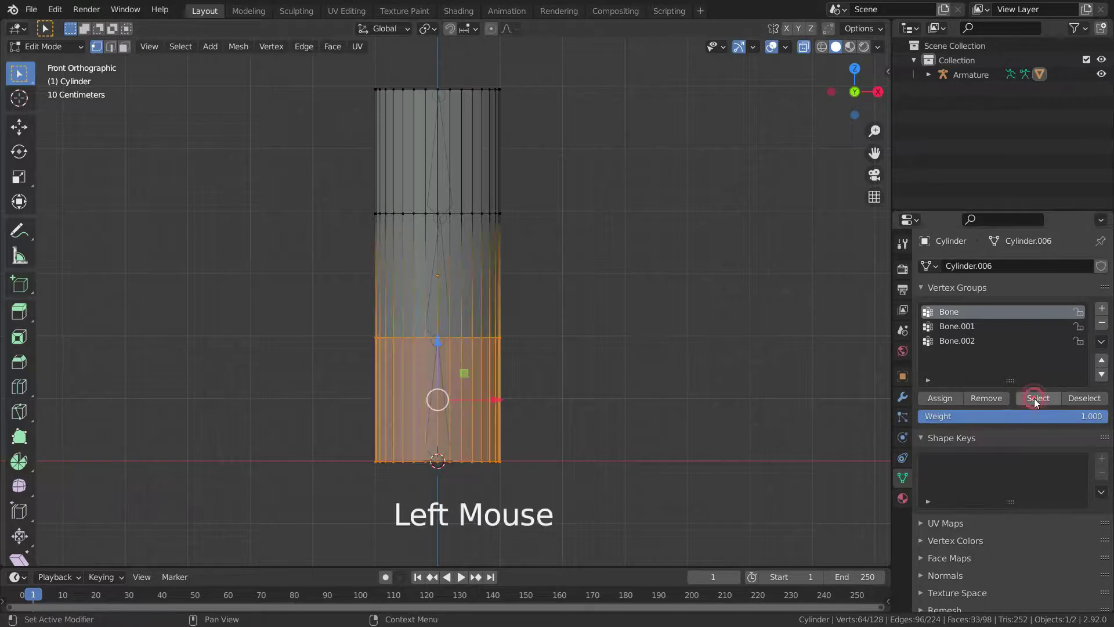
middle_drag(359, 367, 454, 399)
- Select the vertices of the Bone.001 group, remove them from that group and clear the selection
click(960, 326)
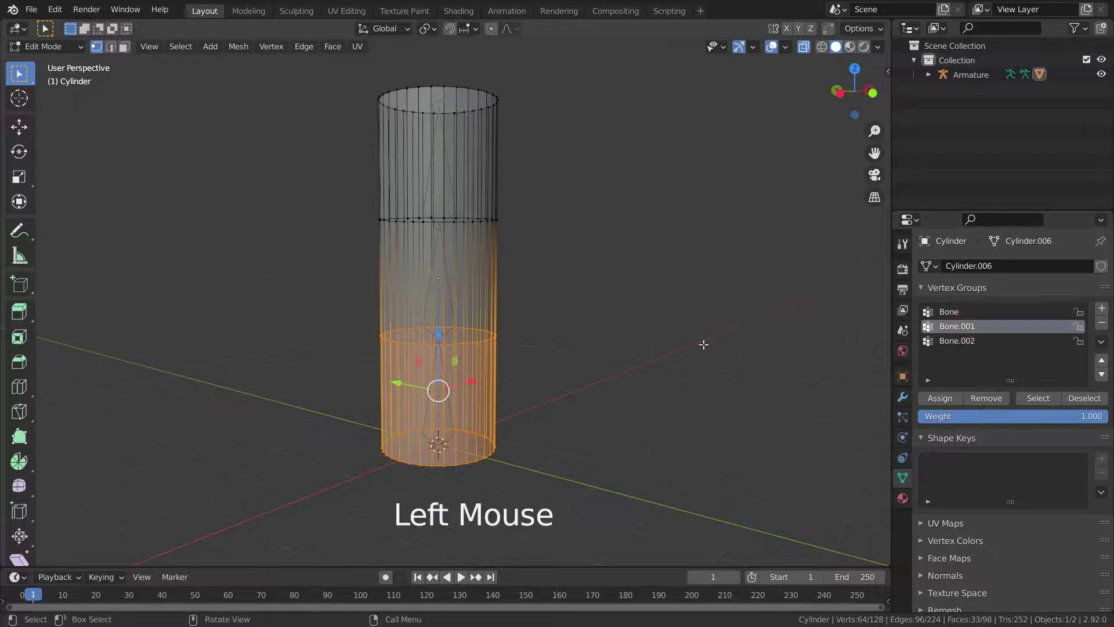
click(1034, 400)
middle_drag(562, 333, 671, 331)
click(983, 399)
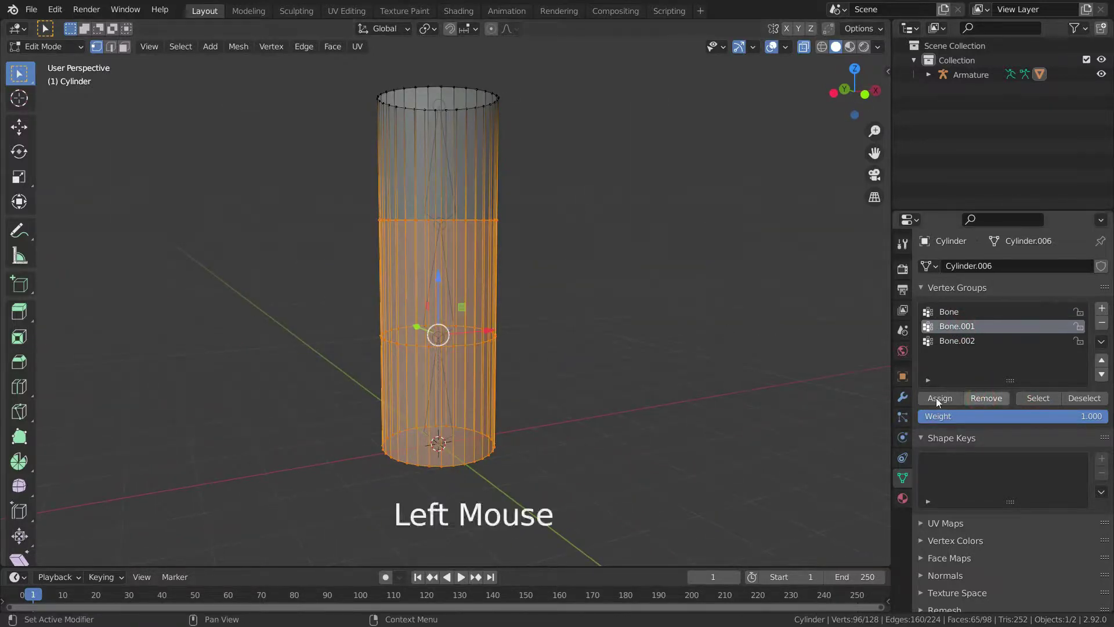
click(653, 343)
- Assign the two middle vertex rings of the cylinder to the Bone.001 group with weight 1.000
middle_drag(627, 379, 639, 368)
drag(332, 204, 549, 375)
middle_drag(548, 374, 540, 383)
click(947, 397)
click(617, 343)
- Select the vertices of the Bone.002 group, remove them from that group and clear the selection
click(950, 341)
click(1038, 398)
middle_drag(522, 232, 541, 241)
click(981, 399)
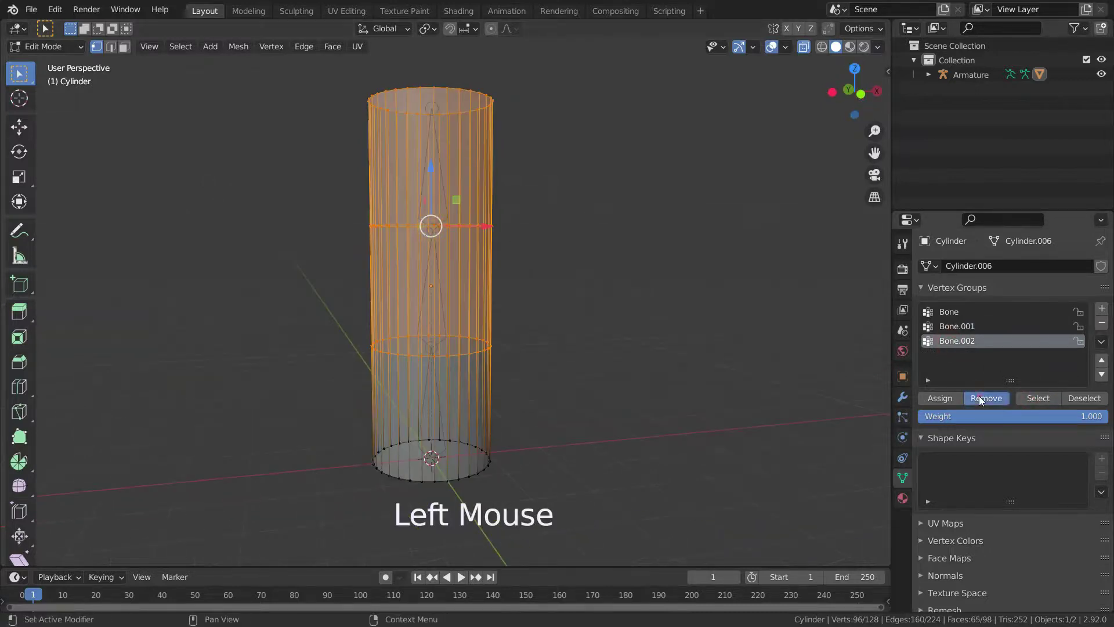
click(702, 380)
- Assign the cylinder's two uppermost vertex rings to the Bone.002 group with weight 1.000
middle_drag(565, 318, 572, 321)
scroll(572, 321, down, 2)
drag(413, 141, 586, 269)
middle_drag(587, 269, 729, 371)
click(940, 398)
scroll(558, 299, up, 2)
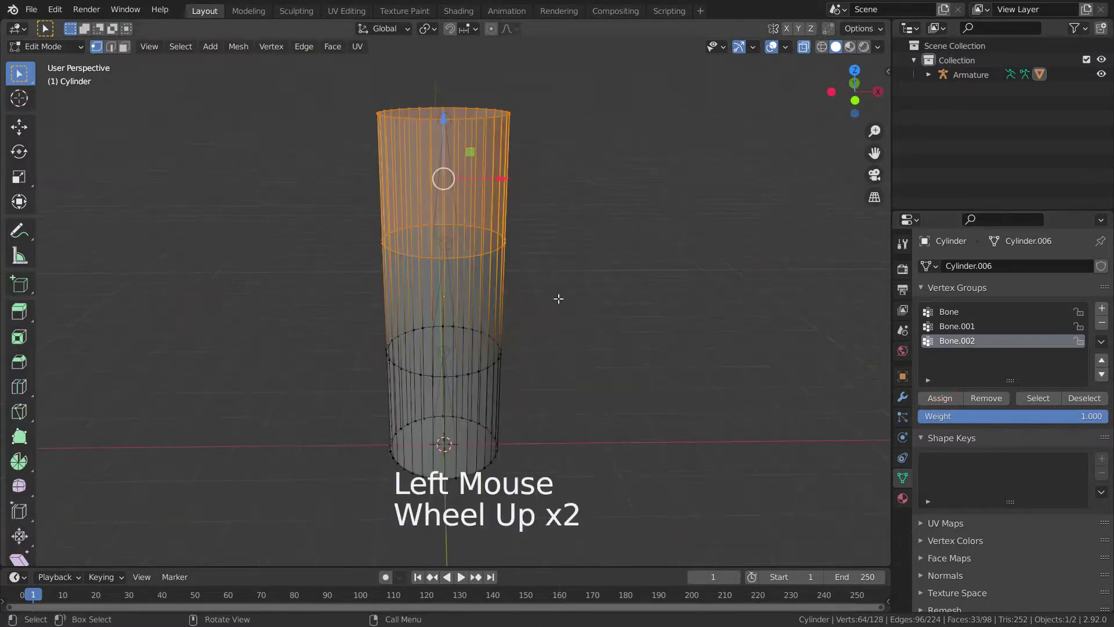
click(580, 317)
- Check the Bone, Bone.001 and Bone.002 groups in turn by selecting each group's vertices and clearing the selection
click(961, 316)
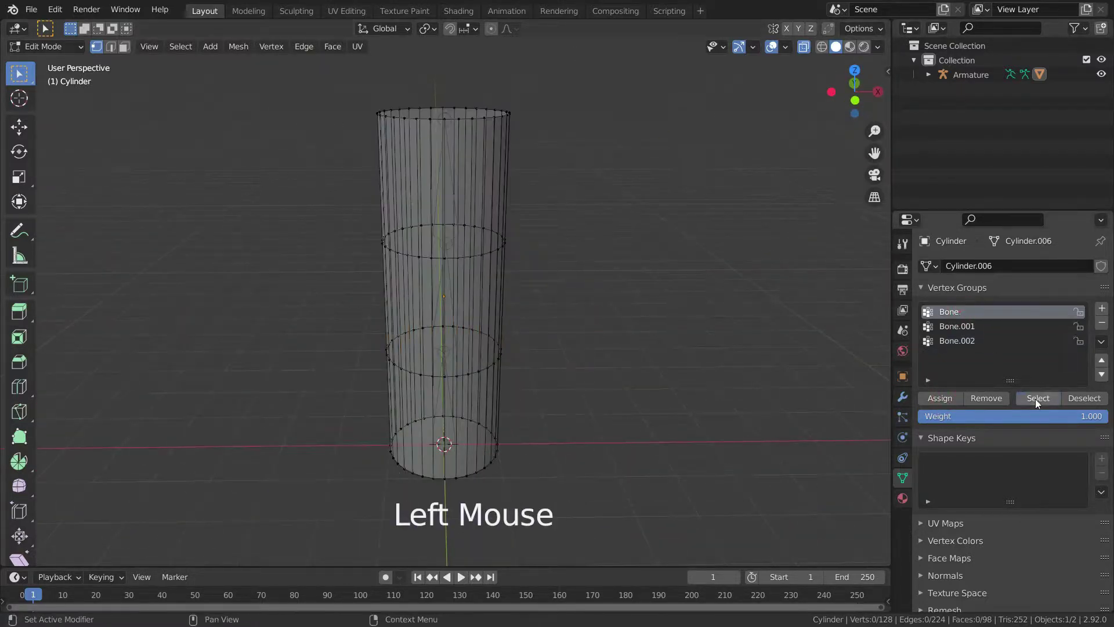
click(1035, 399)
middle_drag(615, 359, 629, 368)
click(957, 326)
click(997, 397)
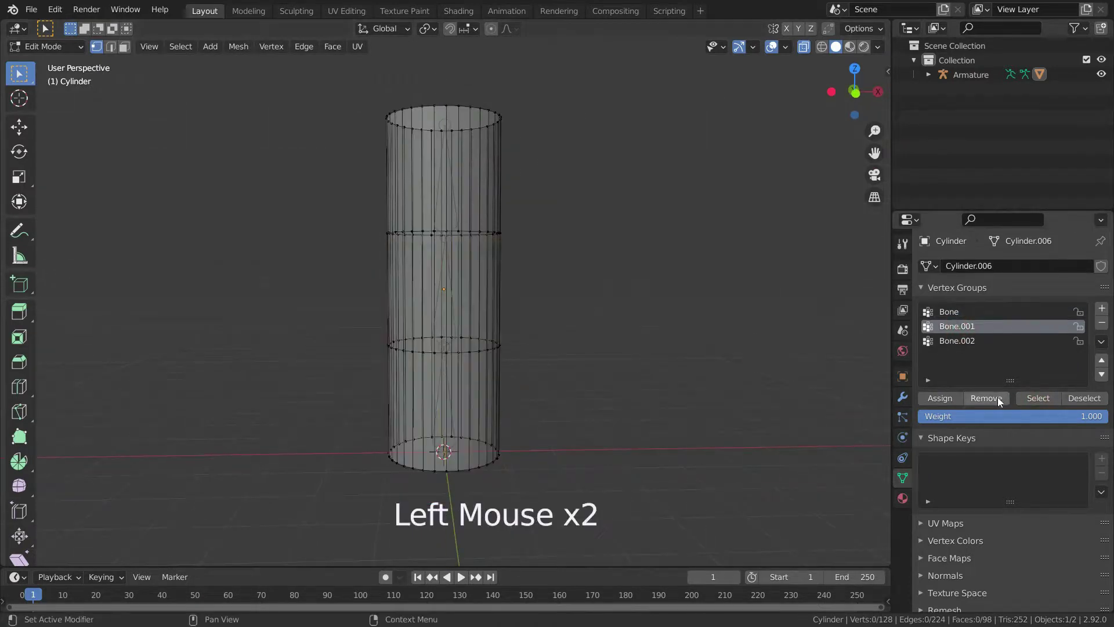
click(1038, 399)
click(783, 368)
click(966, 344)
click(1038, 398)
click(791, 356)
middle_drag(703, 255, 617, 286)
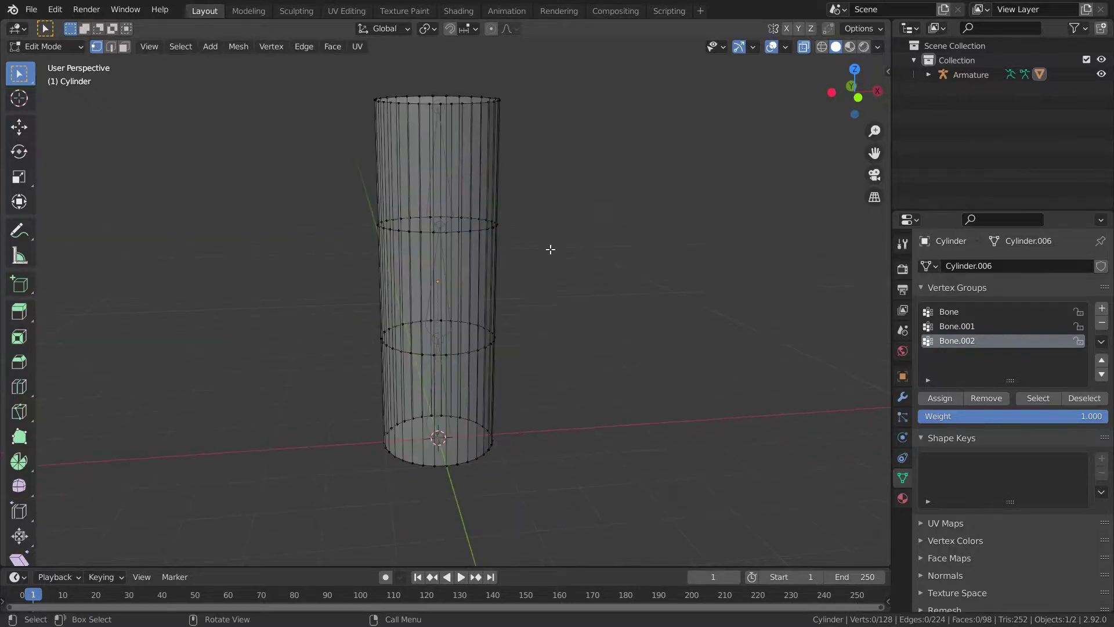
- Return to Object Mode and add a Mask modifier to the cylinder below its Armature modifier
key(Tab)
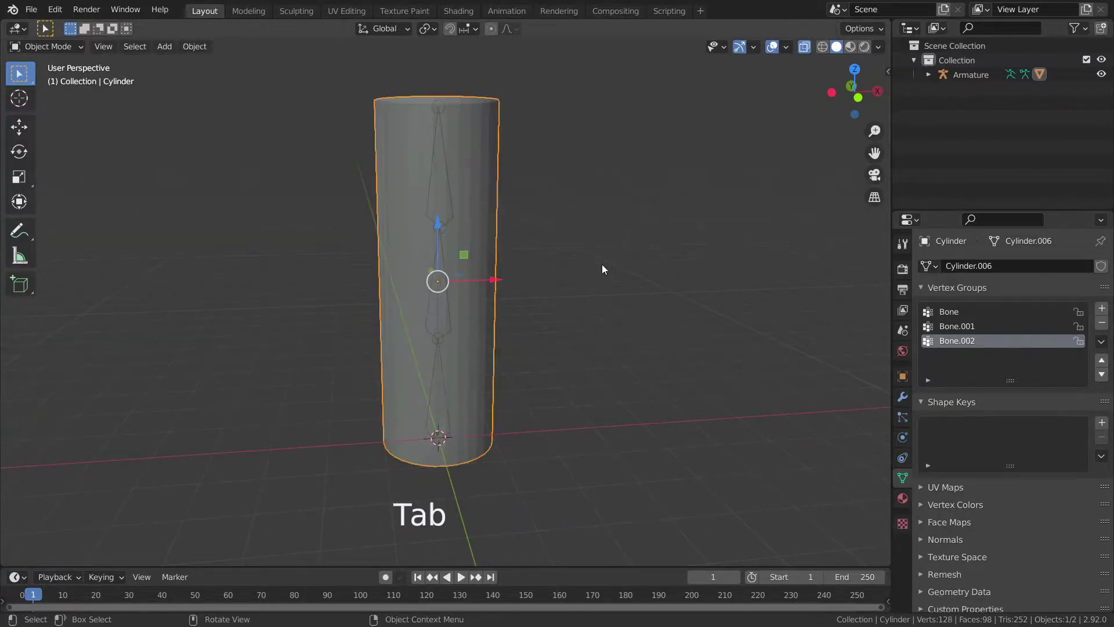
click(444, 196)
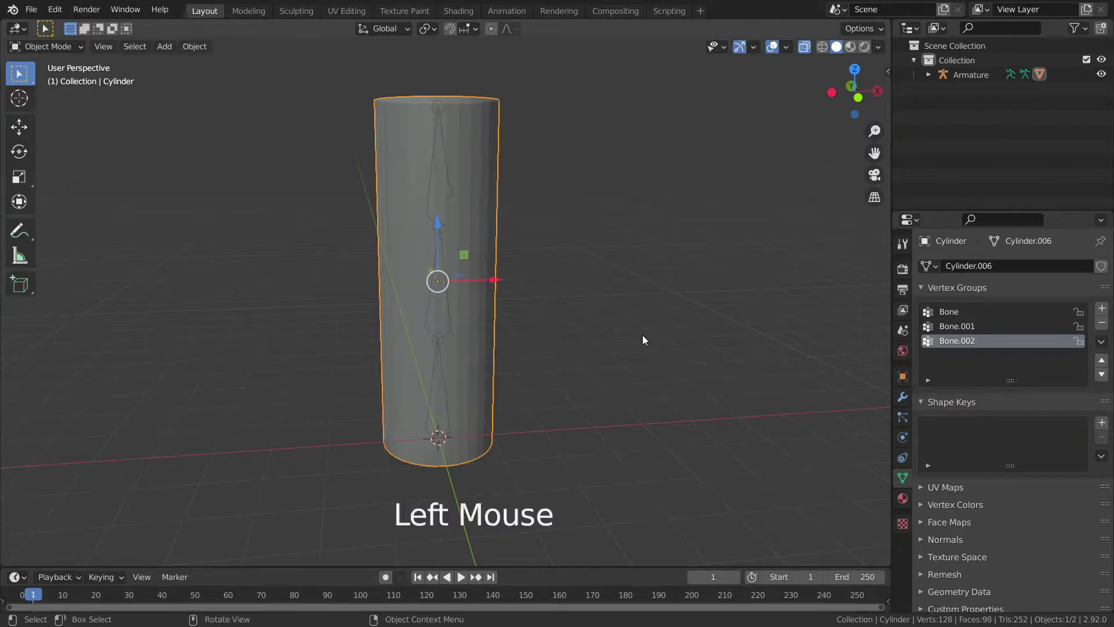
click(902, 396)
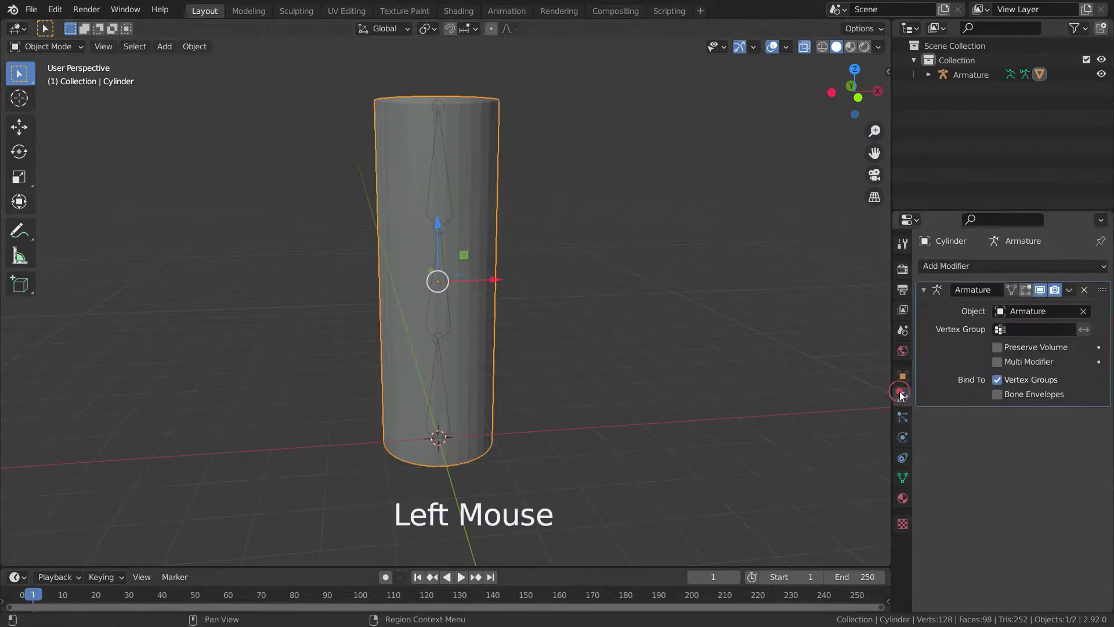
click(949, 266)
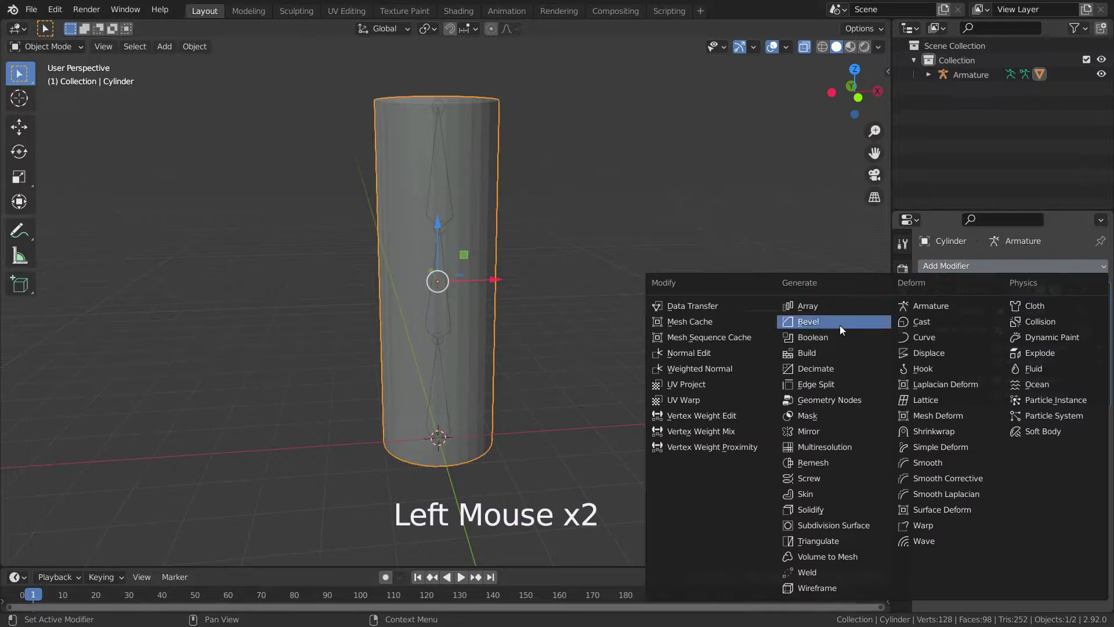
click(837, 413)
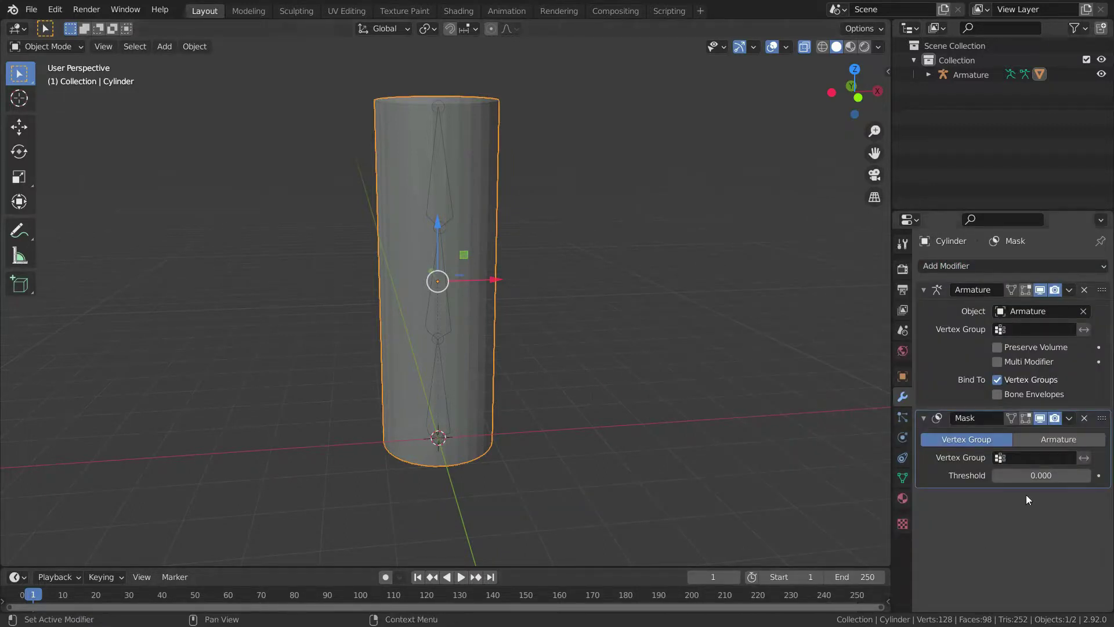
- Switch the Mask modifier to Armature mode and set its armature object to Armature
click(997, 457)
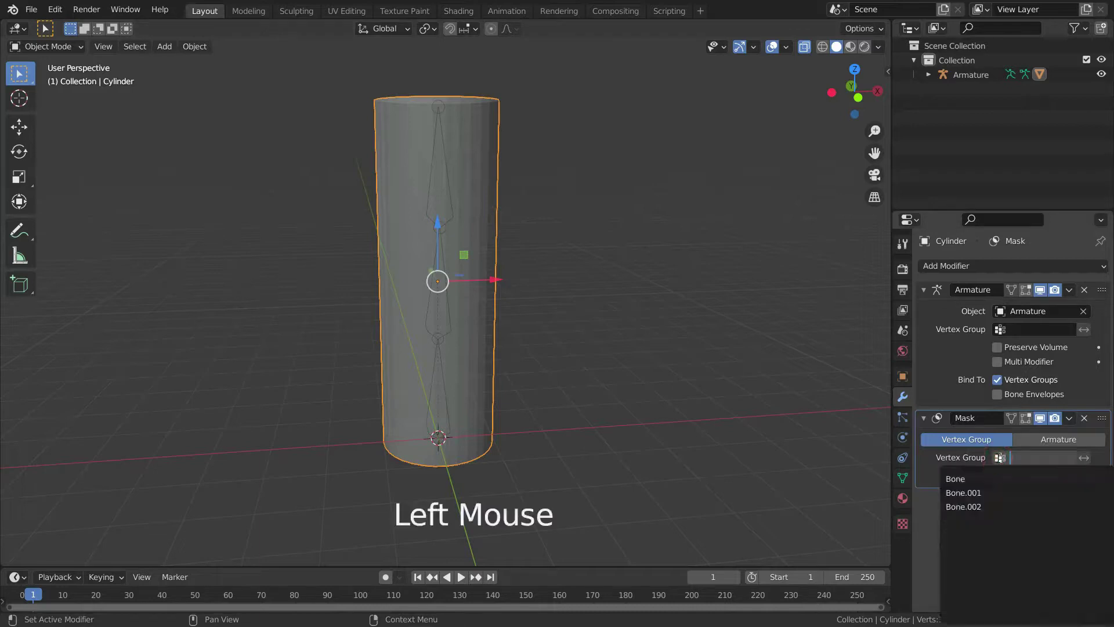
click(819, 430)
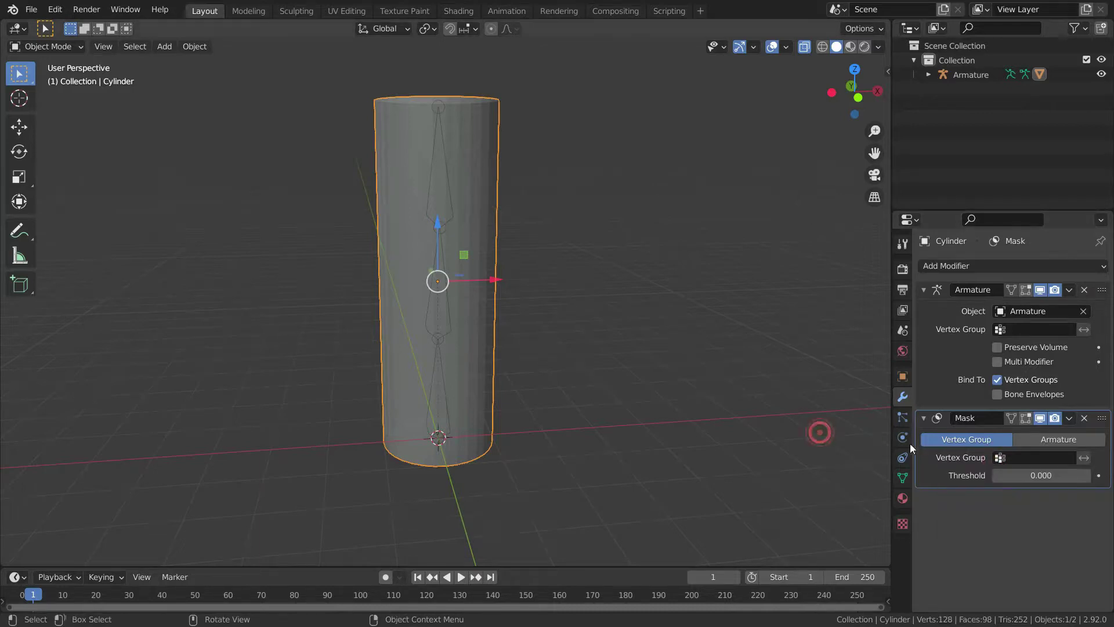
click(1047, 440)
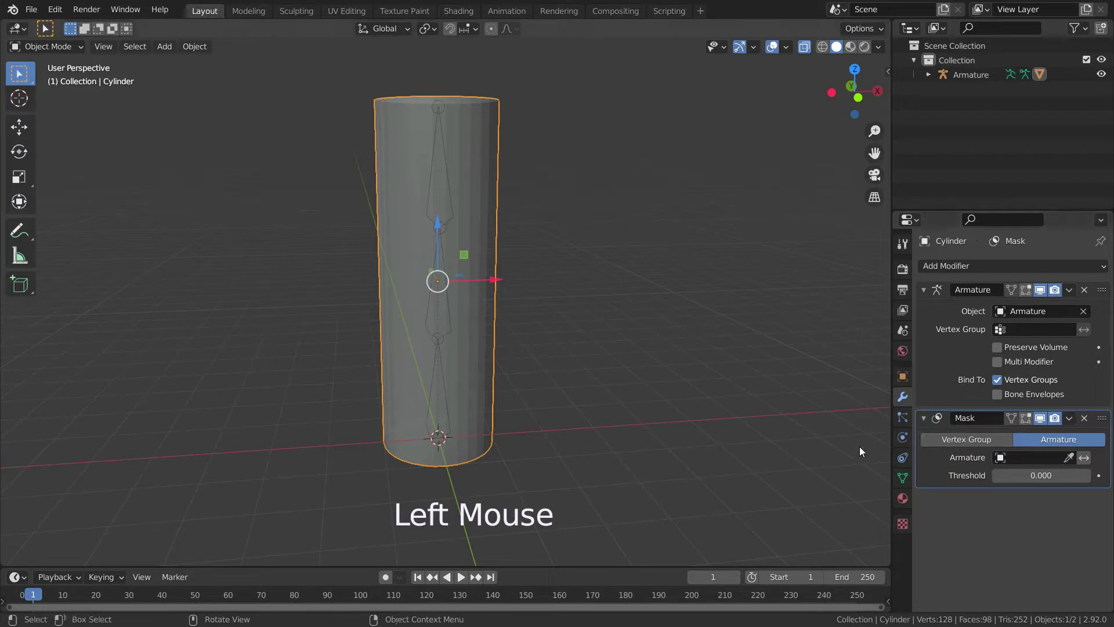
click(1005, 458)
click(984, 480)
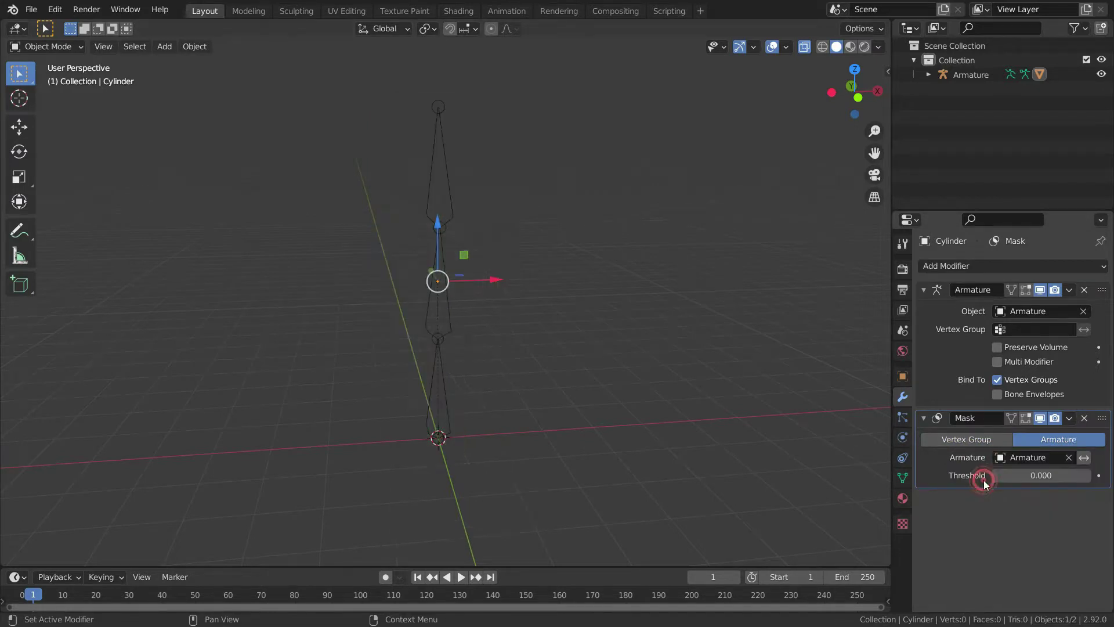
- Select the armature and switch it to Pose Mode
scroll(557, 350, down, 2)
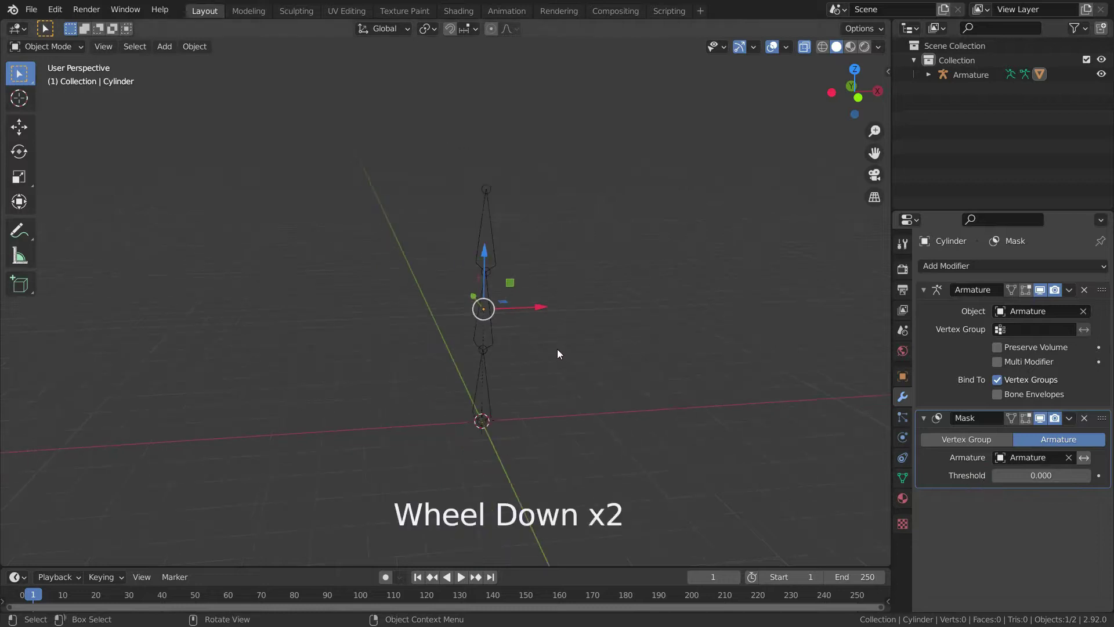
scroll(557, 348, up, 2)
click(467, 221)
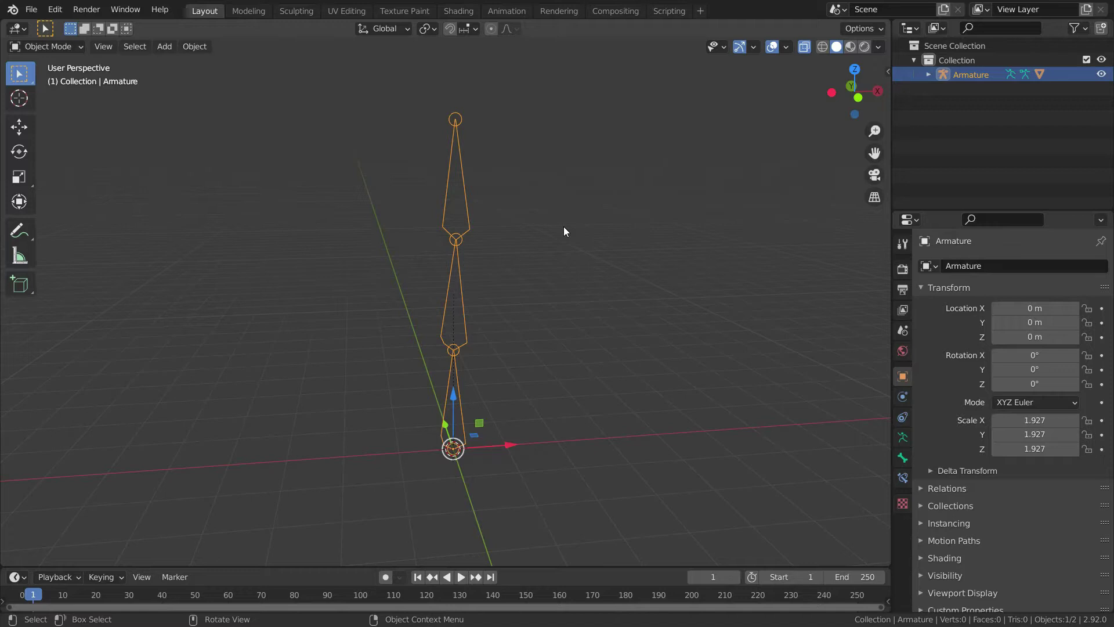
click(55, 47)
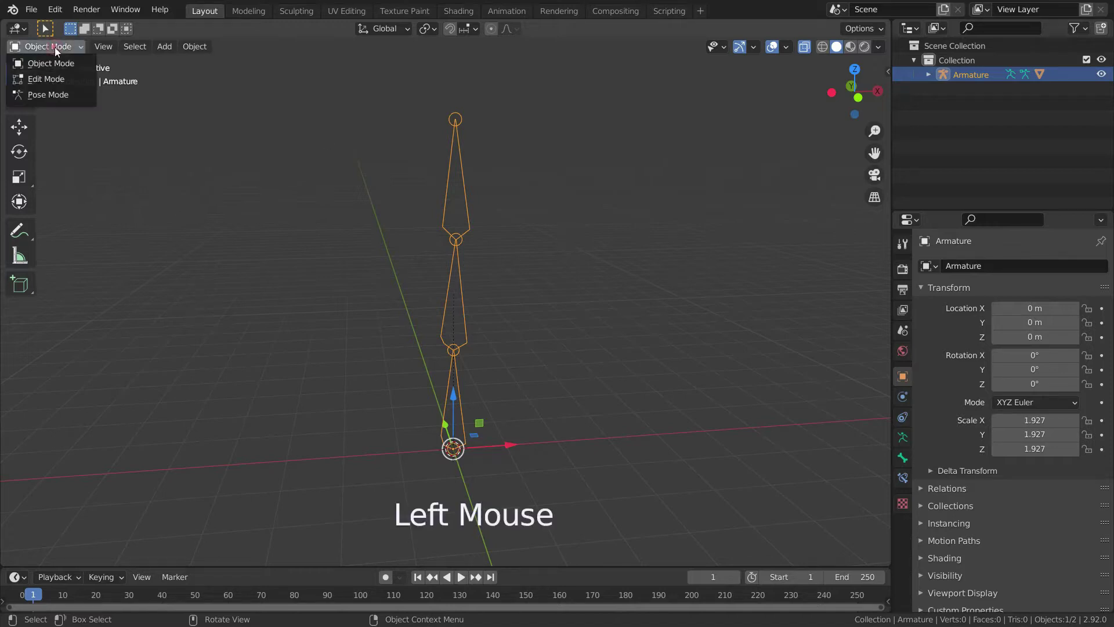
click(55, 96)
- Select the armature's bones one after another, ending on the lowest, to examine which cylinder section the mask shows
click(456, 214)
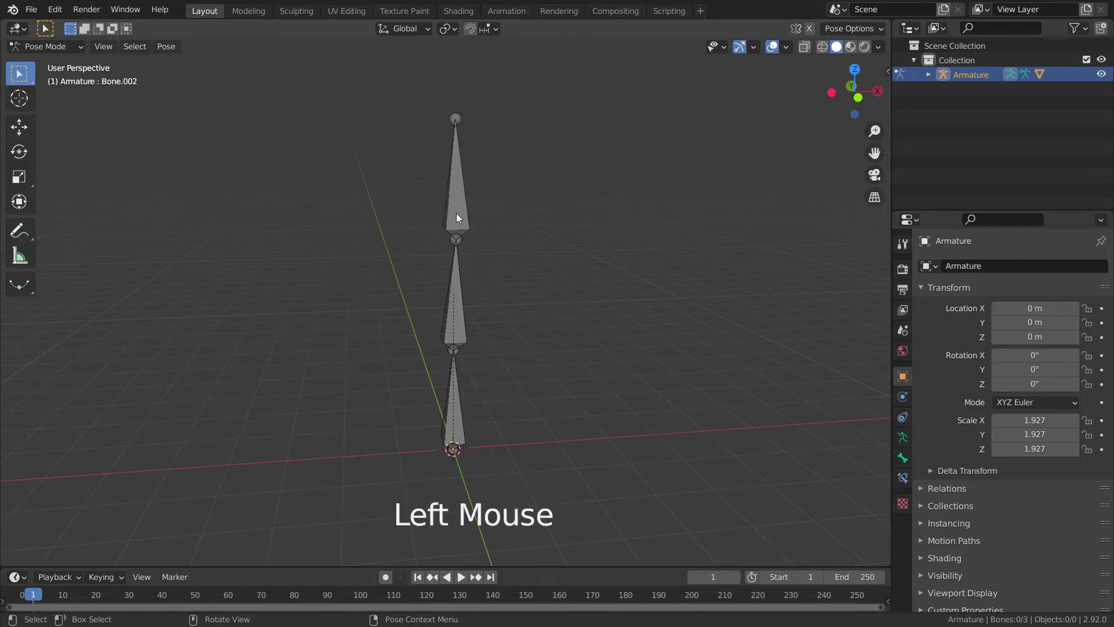
click(459, 318)
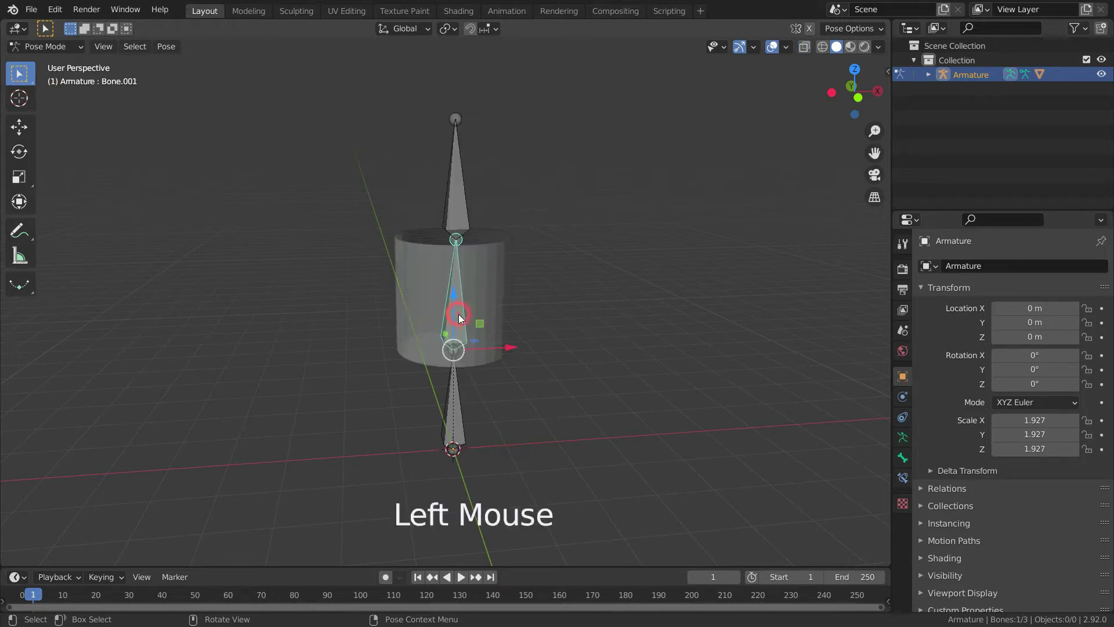
click(458, 416)
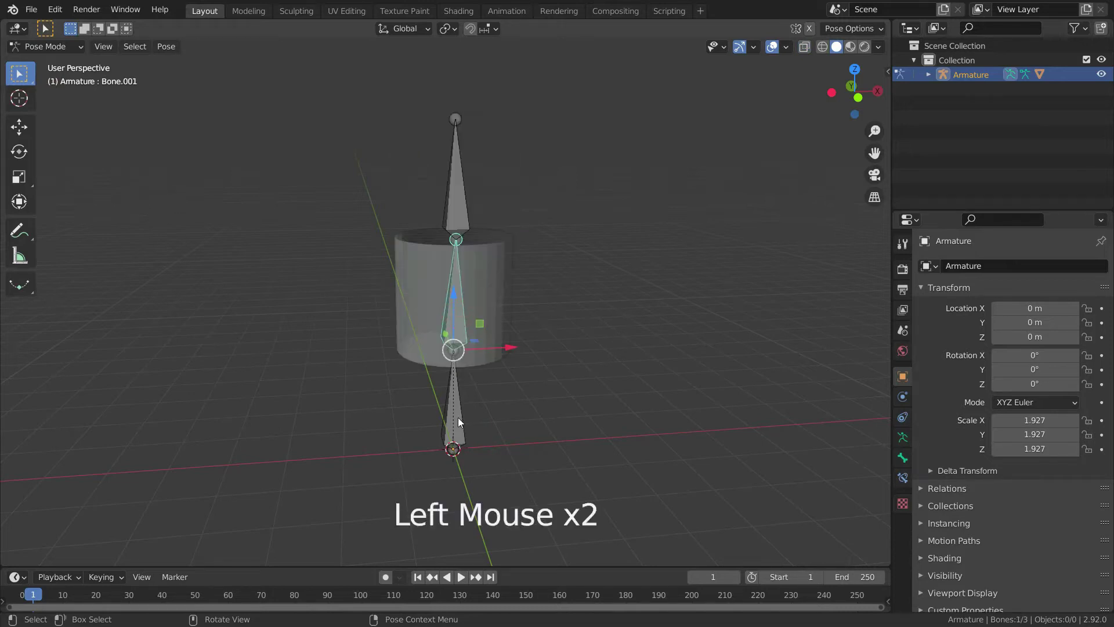
click(458, 308)
click(450, 204)
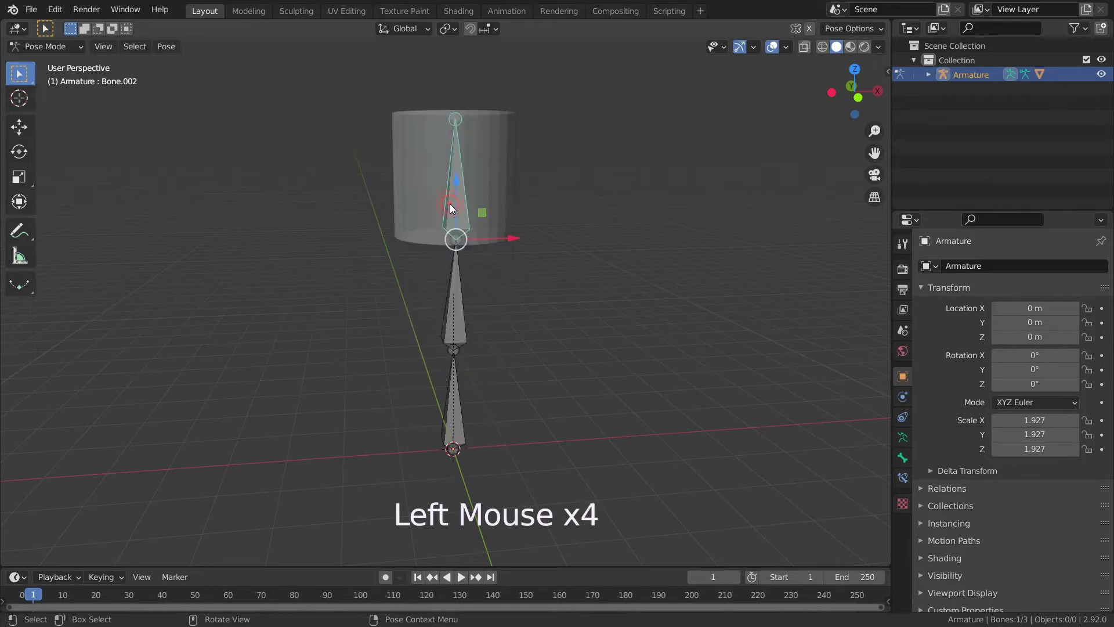
click(455, 419)
scroll(536, 412, up, 1)
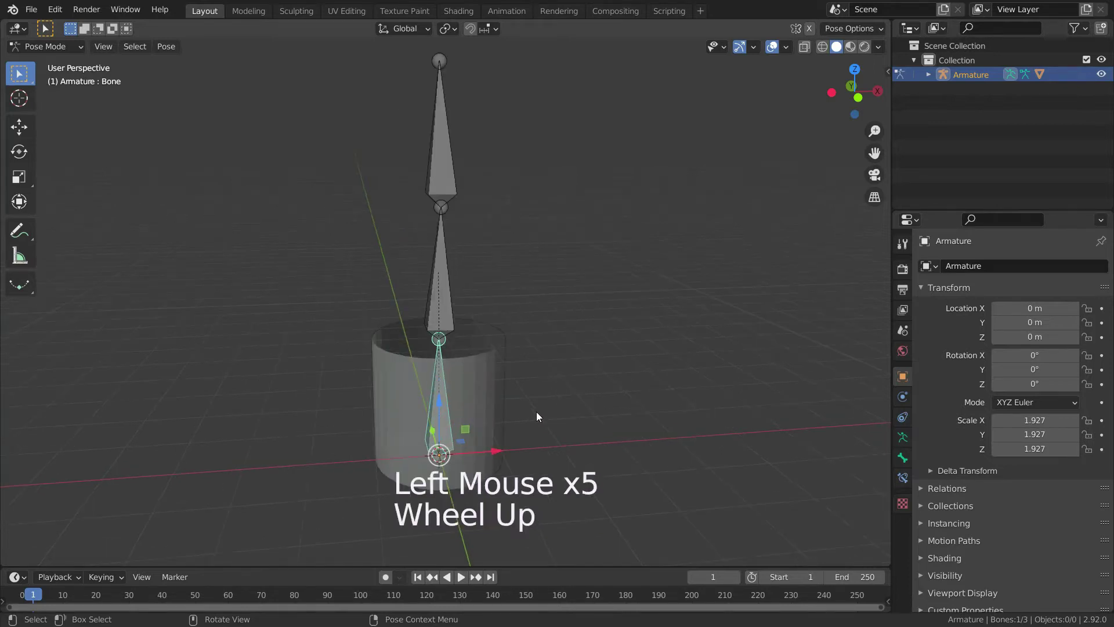
- Select the middle bone and the top bone again to examine their masked cylinder sections from another angle
middle_drag(536, 412, 607, 391)
shift+middle_drag(312, 384, 594, 394)
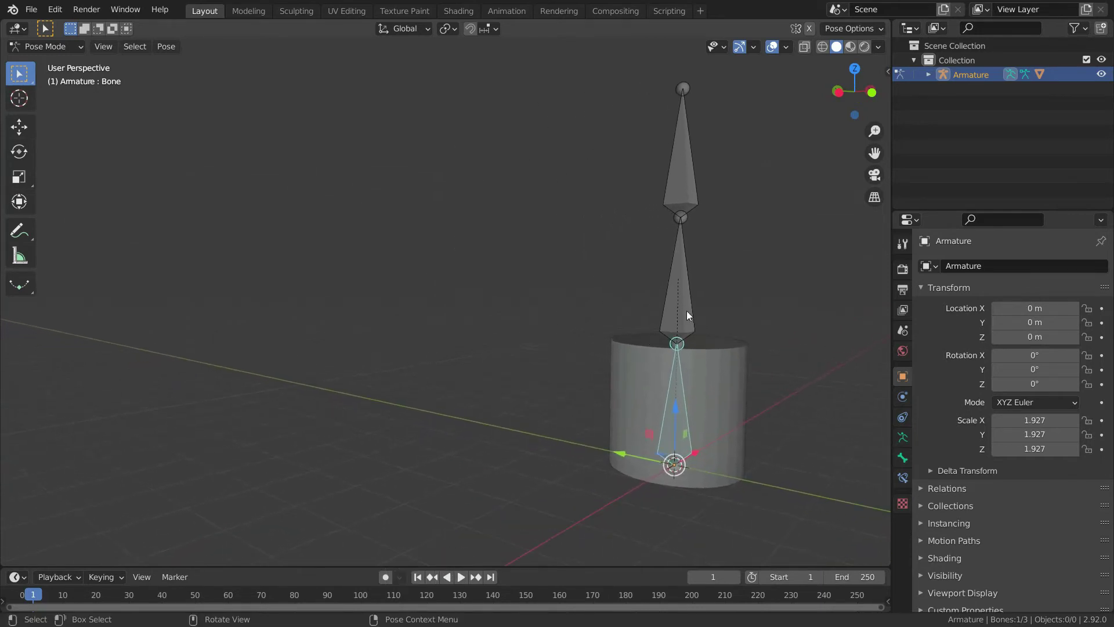
click(687, 315)
click(689, 170)
middle_drag(535, 303, 575, 328)
scroll(508, 304, down, 3)
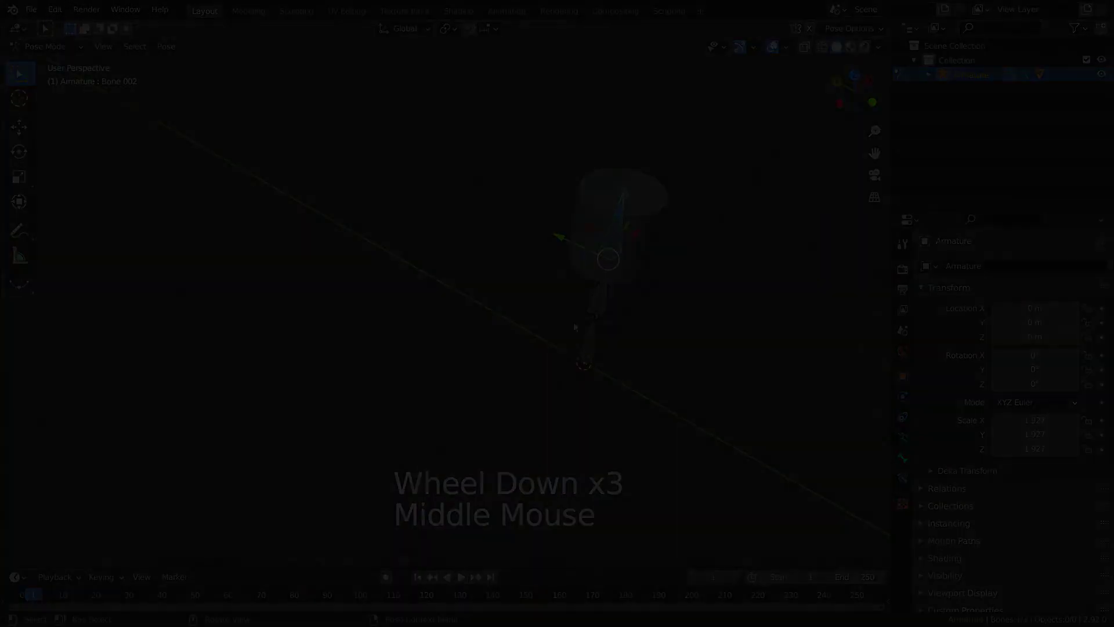